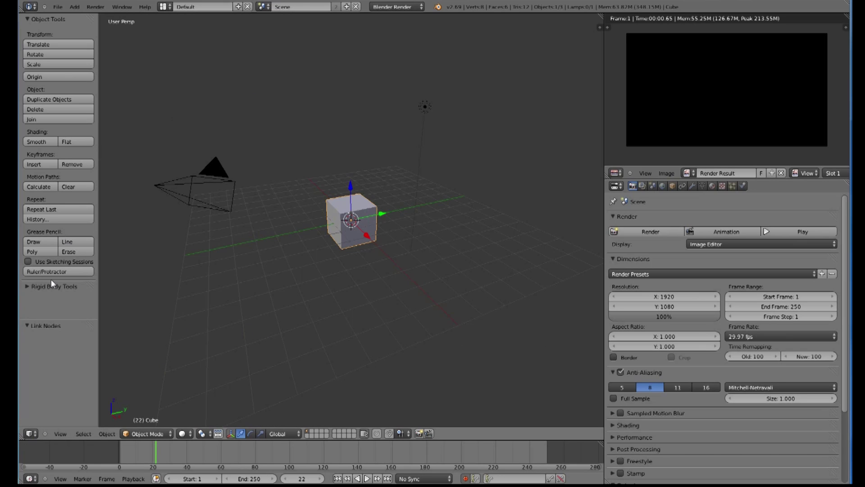
Bring up the editor type list for the main 3D View area.
click(31, 434)
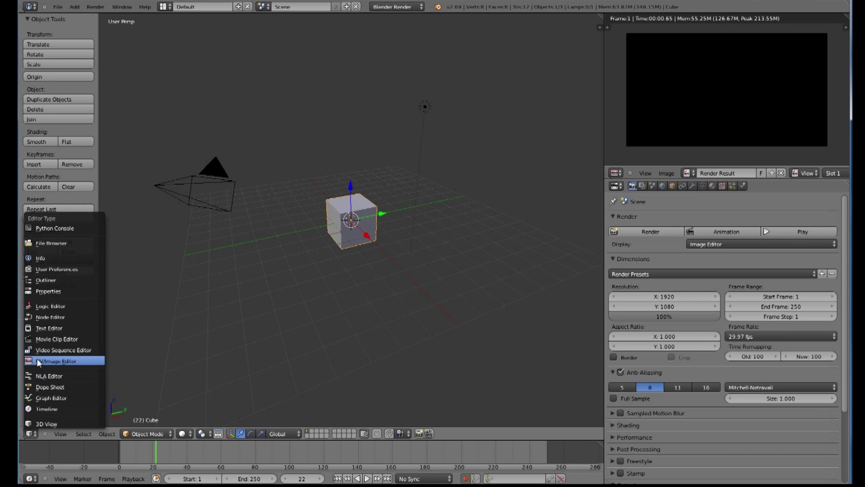
Make the main area a Movie Clip Editor and the top strip a taller Dope Sheet, choosing its mode.
click(38, 340)
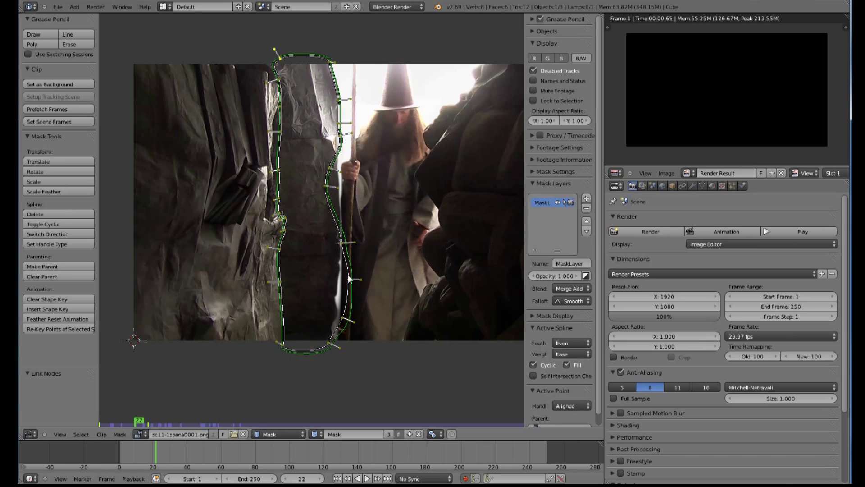
click(30, 7)
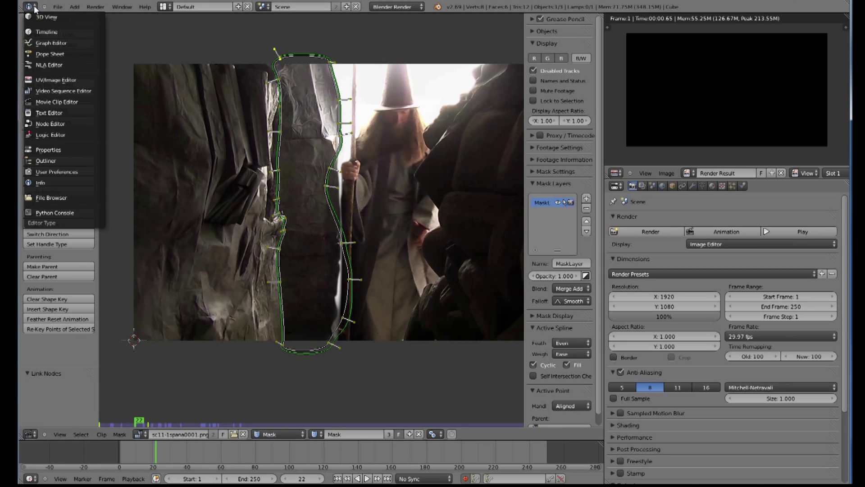
click(38, 55)
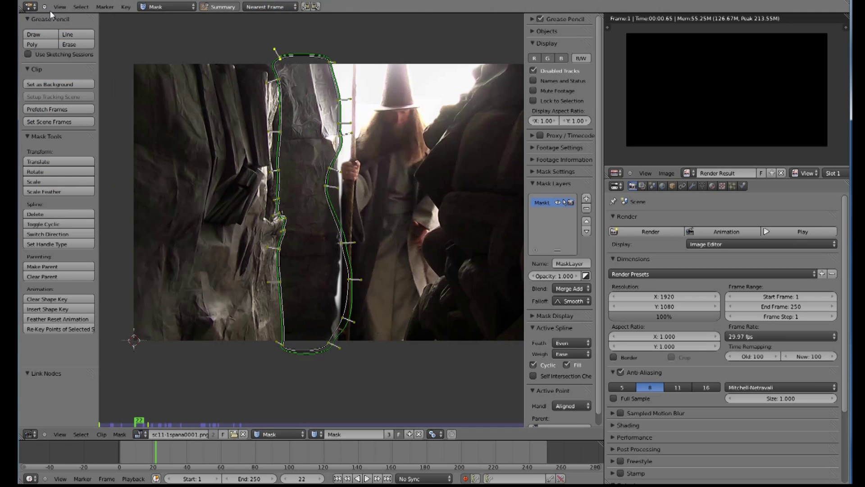
drag(49, 24, 193, 55)
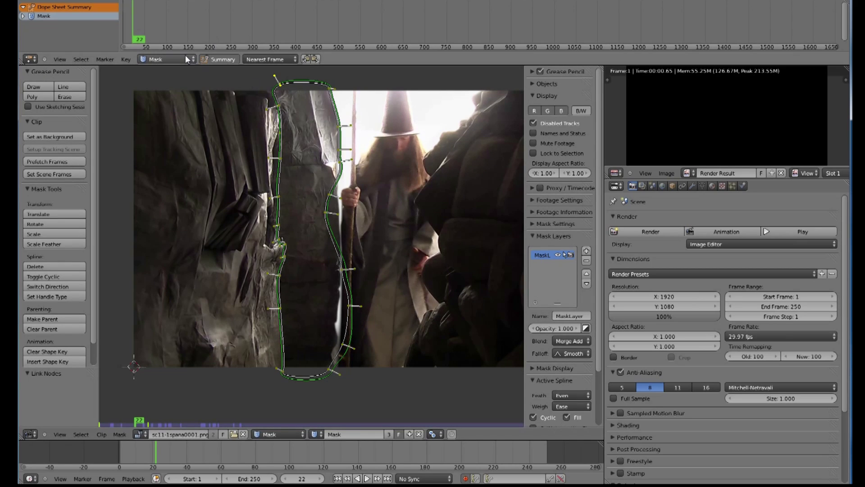
click(190, 57)
Set the dope sheet to Mask mode and fit four mask points to the rock edge at frame 22.
click(155, 113)
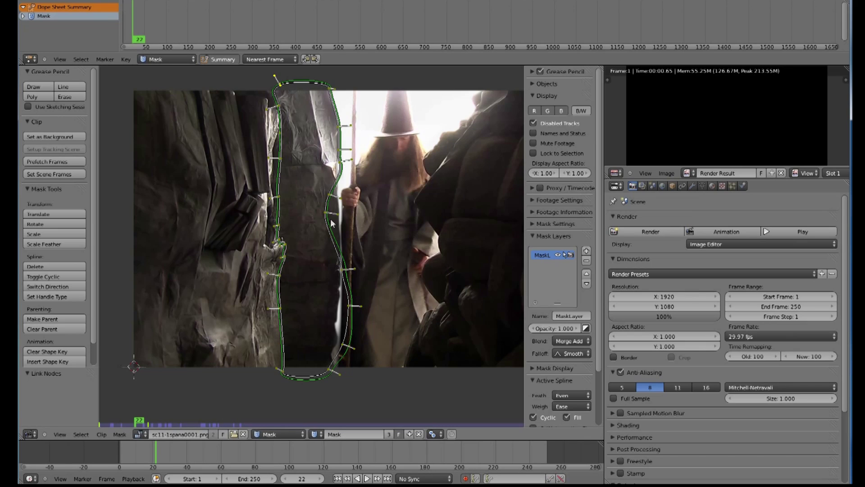
drag(339, 220, 355, 229)
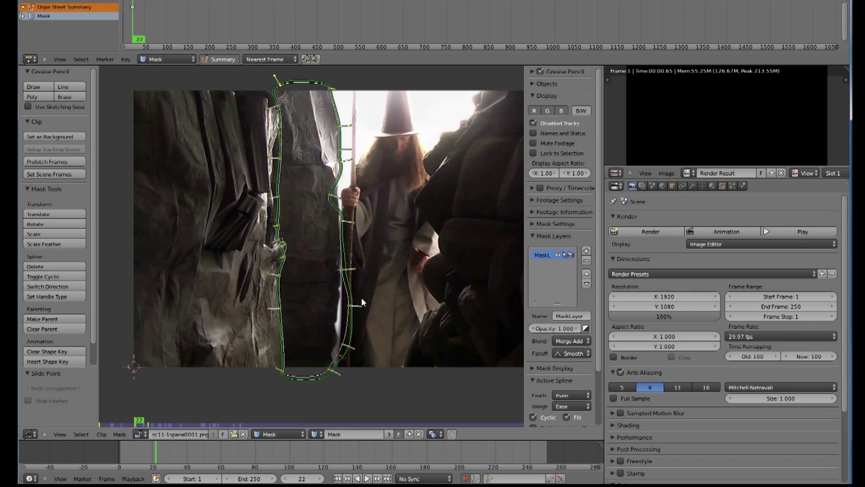
drag(347, 310, 342, 308)
drag(342, 347, 337, 348)
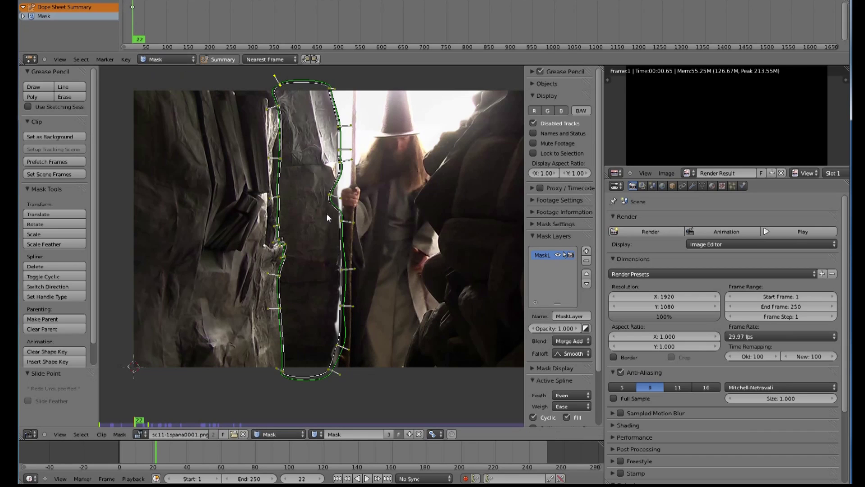
drag(336, 197, 341, 196)
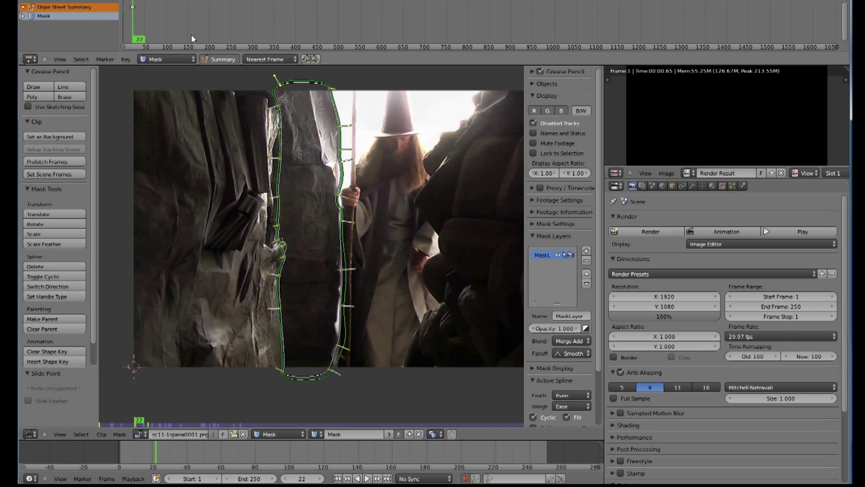
At frame 42, pull the mask points beside the staff left onto the rock edge.
click(141, 9)
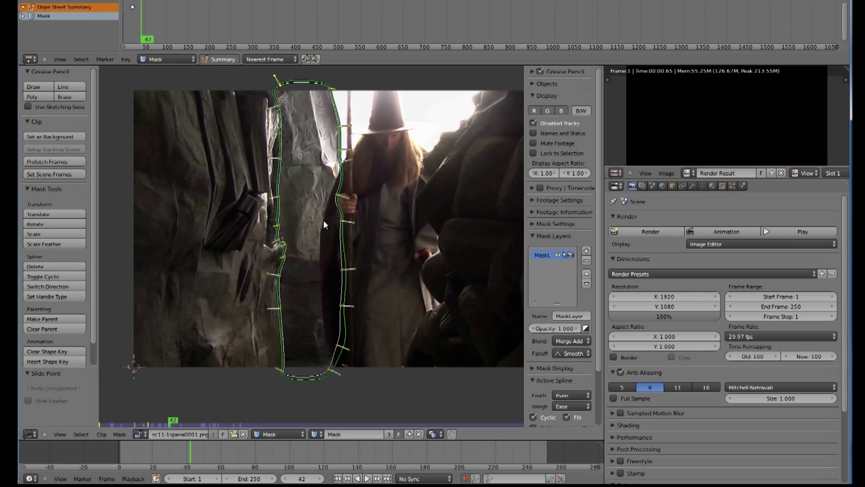
drag(346, 222, 325, 224)
drag(341, 270, 320, 274)
drag(344, 309, 321, 314)
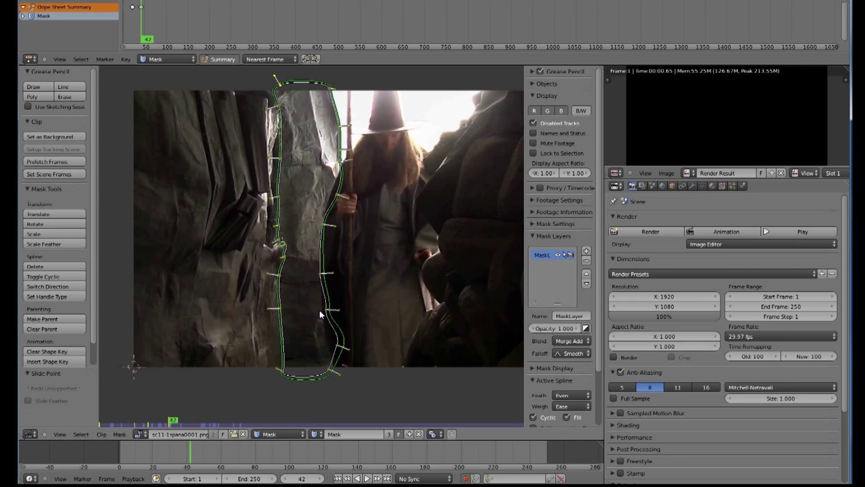
drag(344, 349, 328, 351)
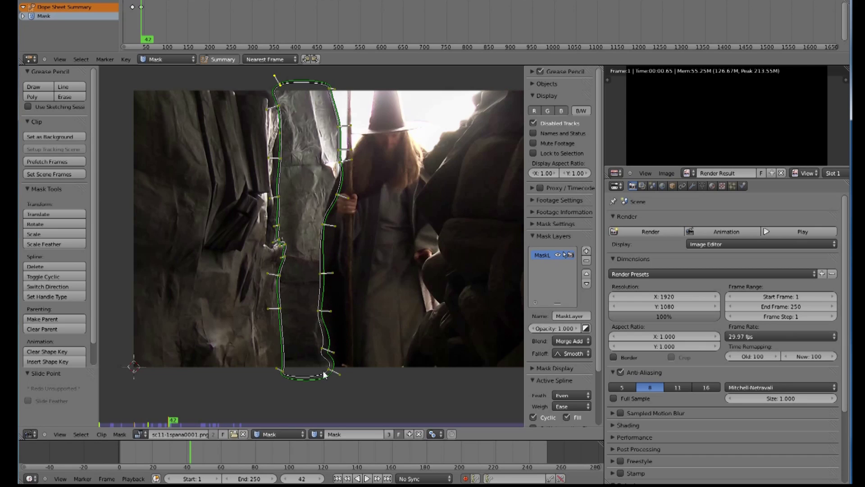
Check frame 46, refit the mask bottom at frame 61, and scrub back to verify.
drag(144, 43, 146, 48)
key(alt+a)
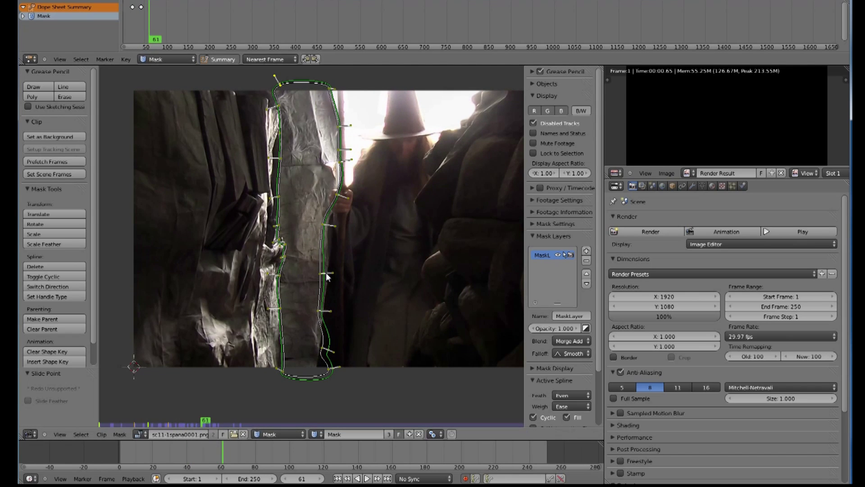
drag(322, 270, 324, 265)
drag(322, 353, 316, 375)
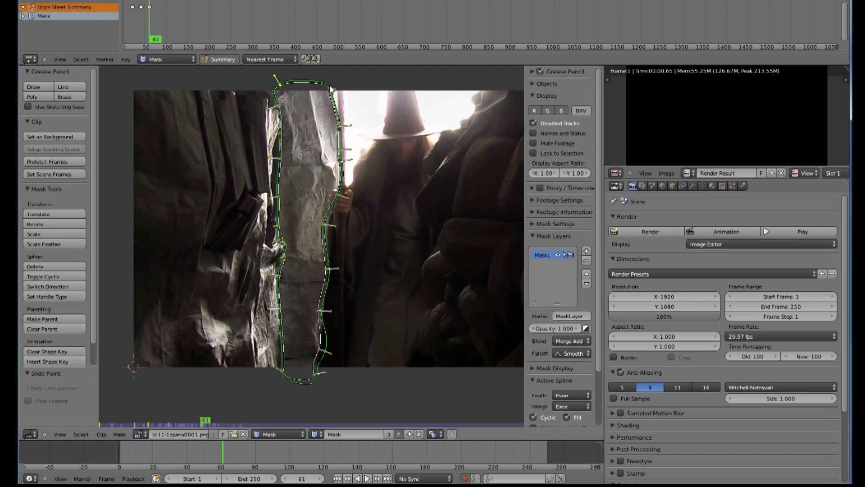
drag(156, 41, 143, 47)
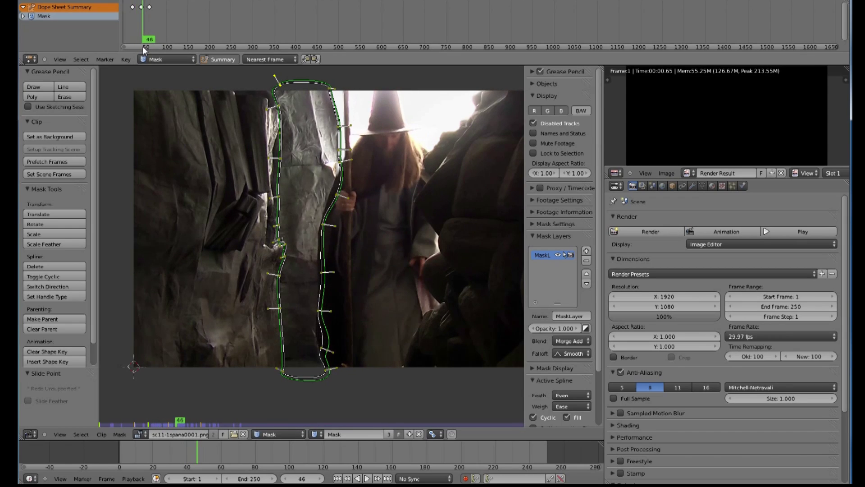
Turn the clip area into the Node Editor with Use Nodes and Backdrop enabled.
click(31, 433)
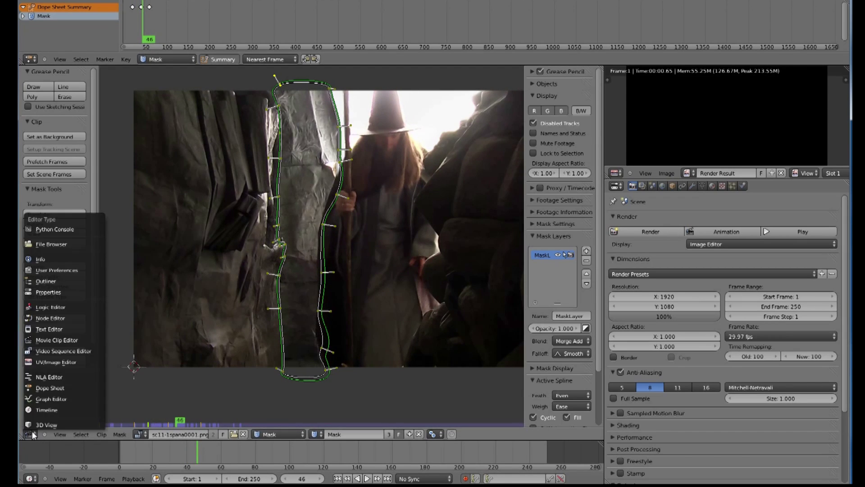
click(42, 317)
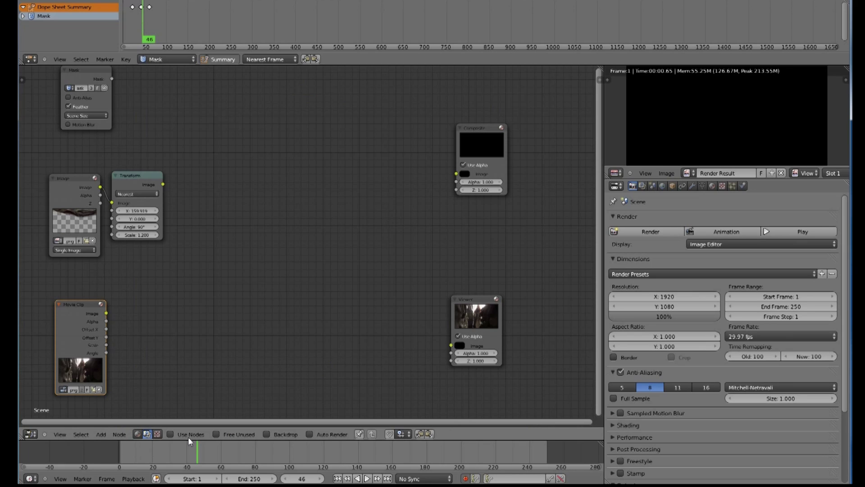
click(170, 434)
click(267, 433)
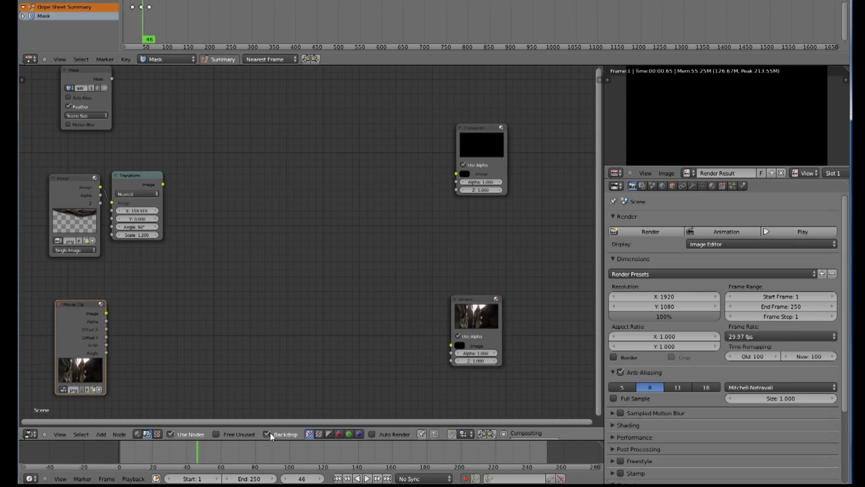
Link the Movie Clip node, loaded with the footage clip, to the Viewer and reposition the Viewer.
drag(106, 312, 450, 344)
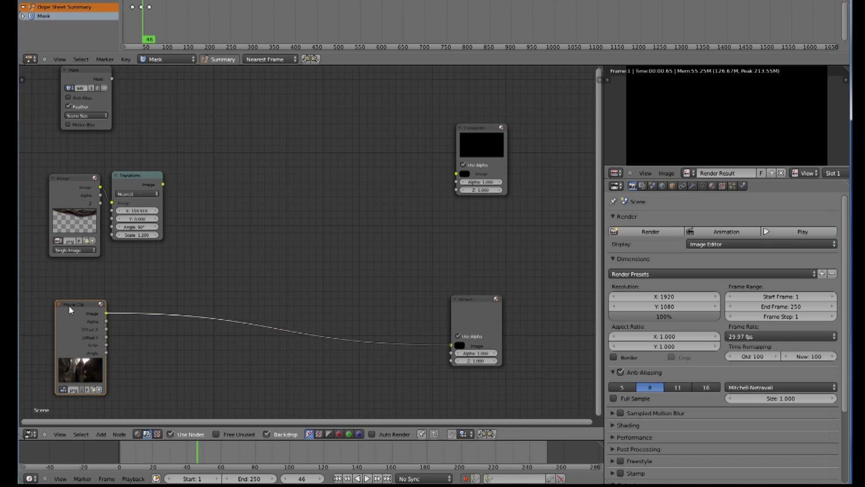
drag(86, 305, 88, 306)
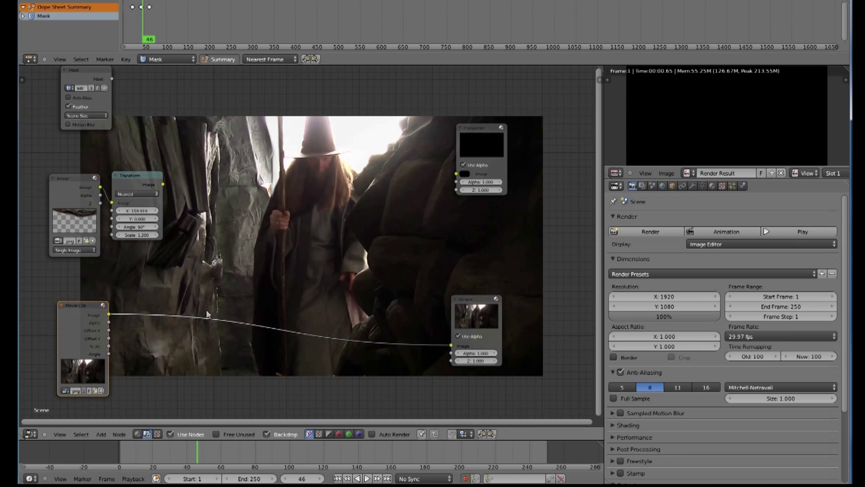
click(64, 390)
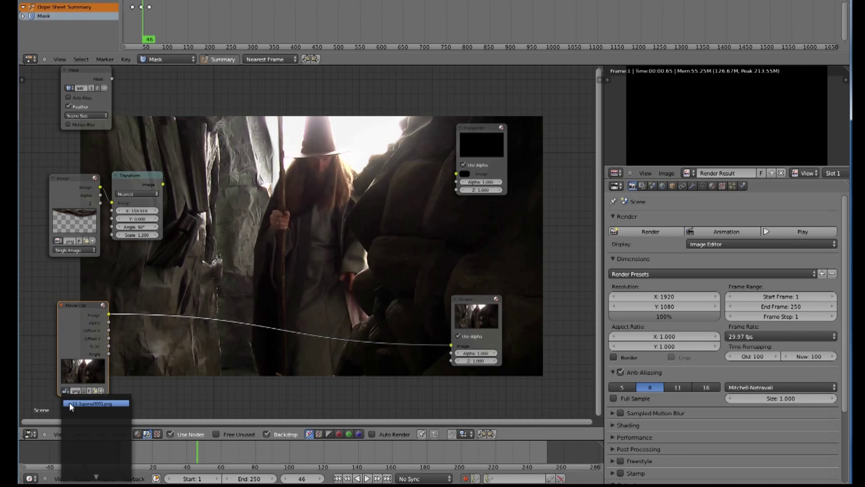
click(71, 403)
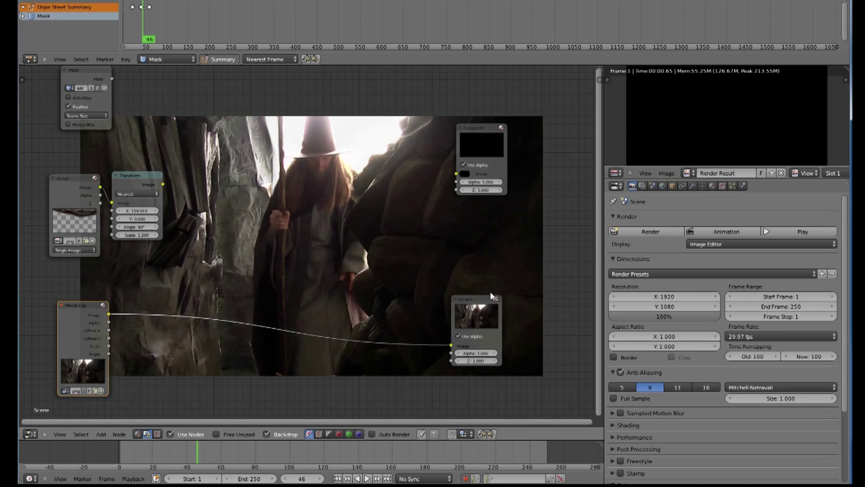
drag(491, 298, 446, 310)
drag(64, 305, 71, 293)
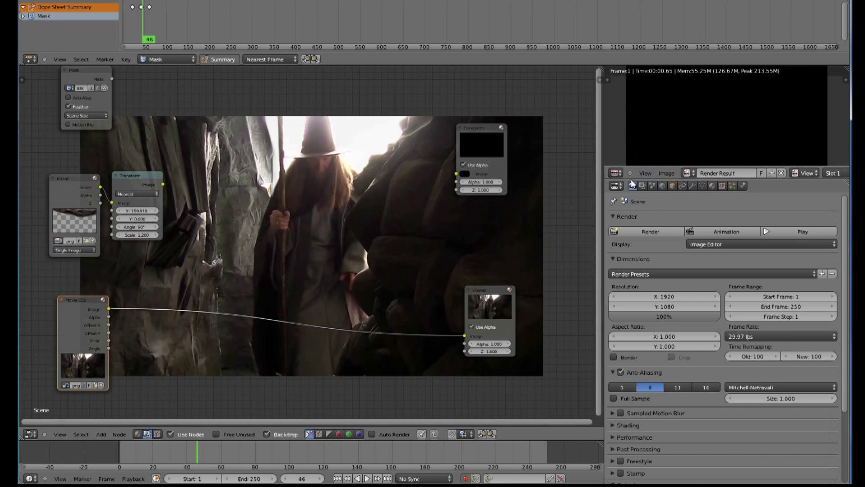
Make the render preview area slightly taller and render the current frame.
drag(633, 183, 646, 209)
click(617, 194)
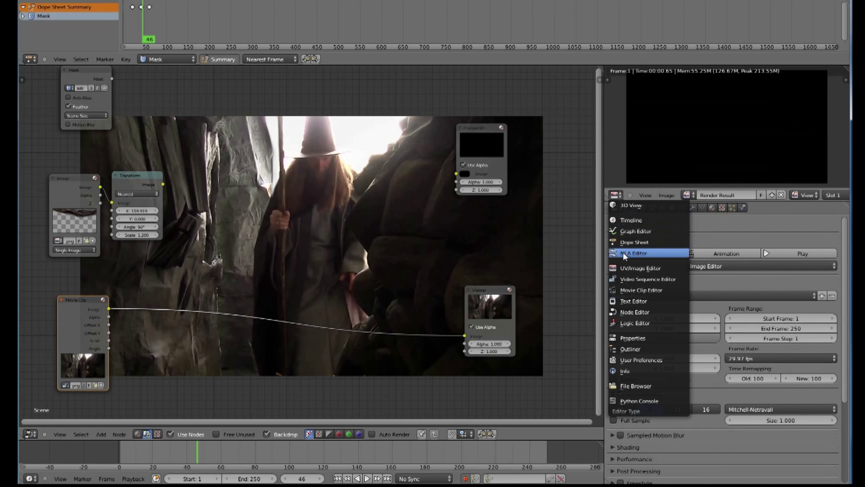
key(Escape)
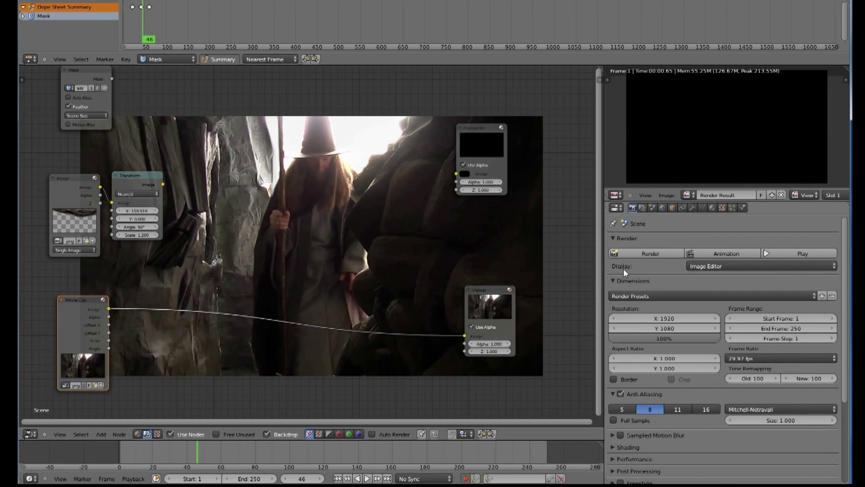
click(652, 255)
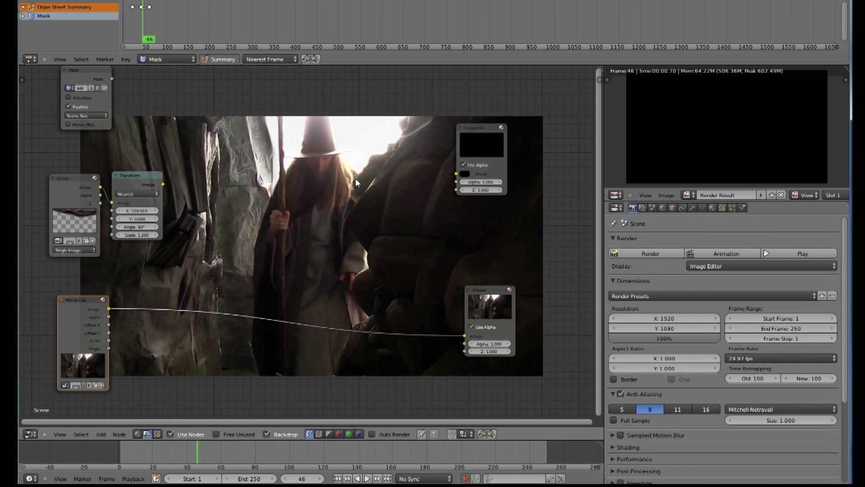
Connect the Movie Clip Image to the Composite input and move the Composite and Viewer nodes.
drag(485, 135, 503, 119)
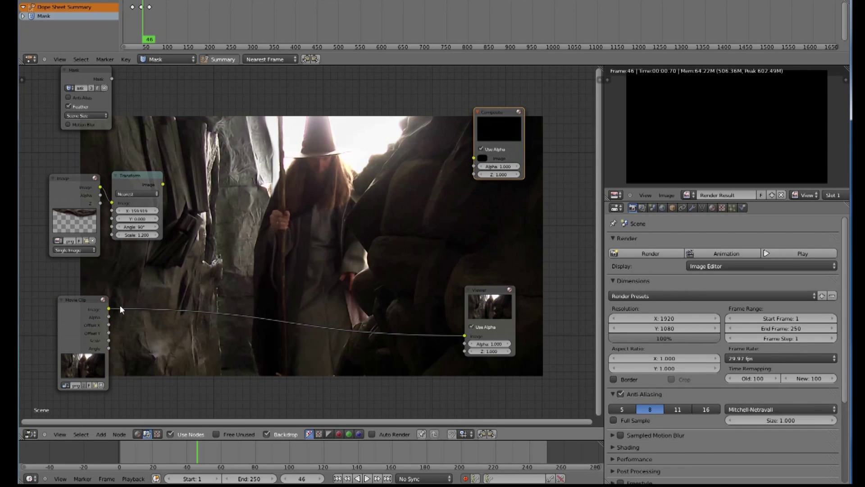
drag(109, 308, 479, 160)
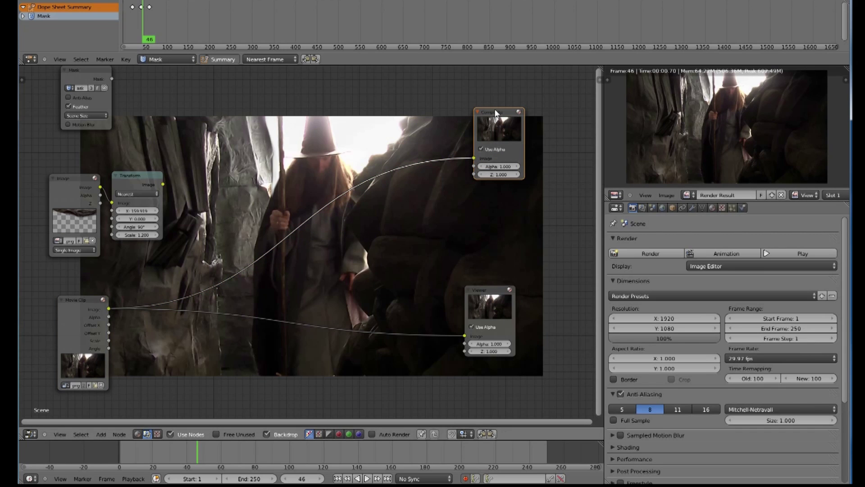
drag(496, 115, 529, 115)
drag(486, 294, 511, 288)
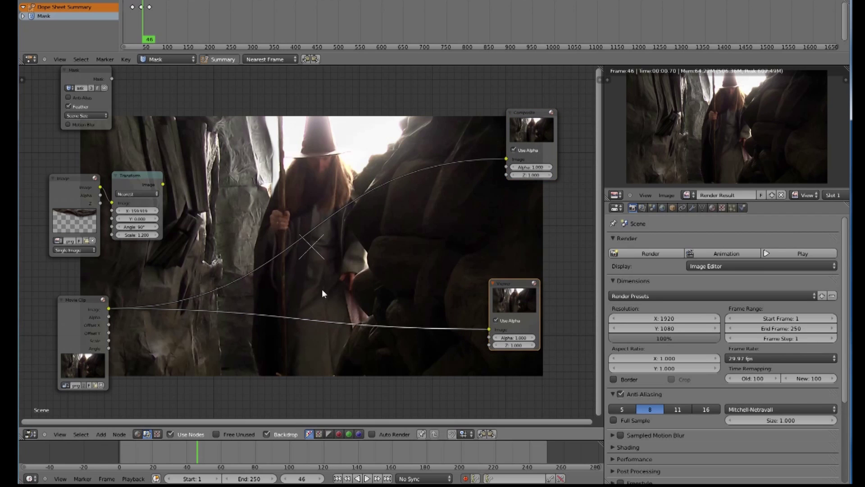
Preview the transformed rock image, then the rock wall mask, in the Viewer.
drag(71, 180, 489, 329)
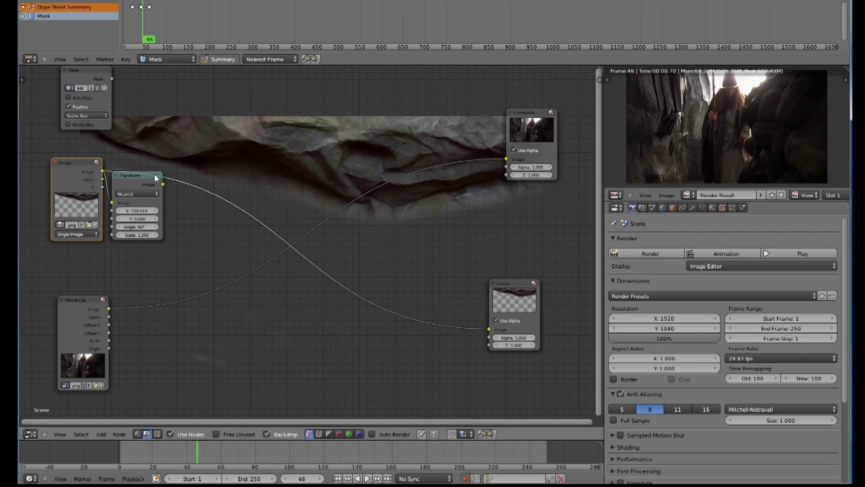
drag(162, 183, 488, 328)
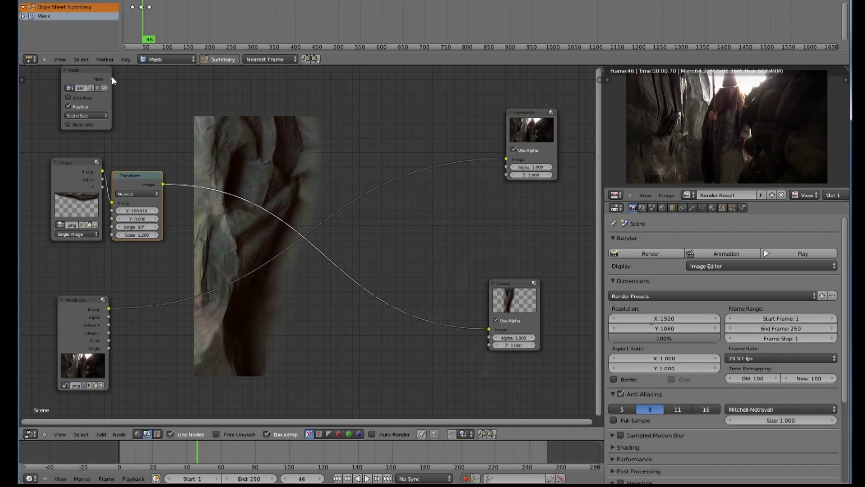
drag(112, 78, 485, 329)
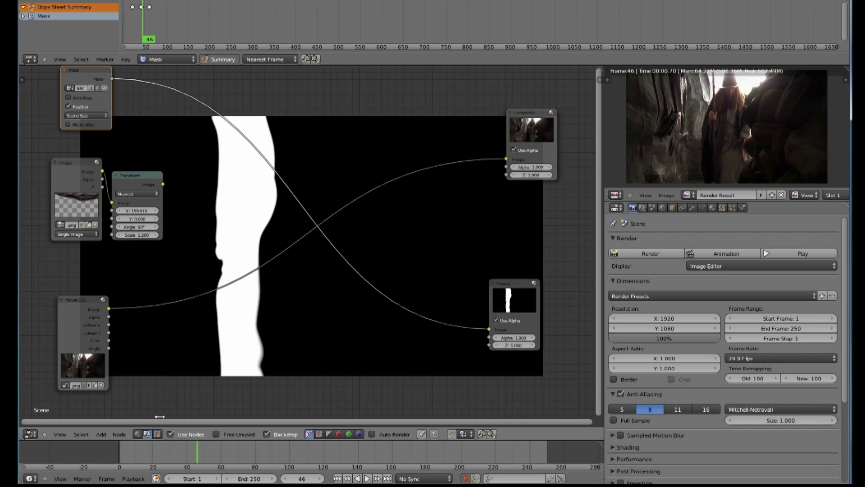
Insert a Color > Mix node into the Mask–Viewer link and detach the mask from it.
click(100, 435)
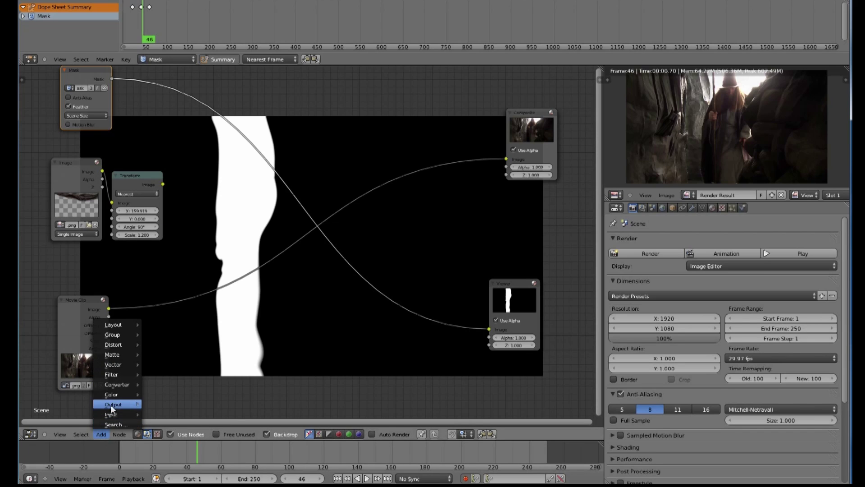
mouse_move(112, 398)
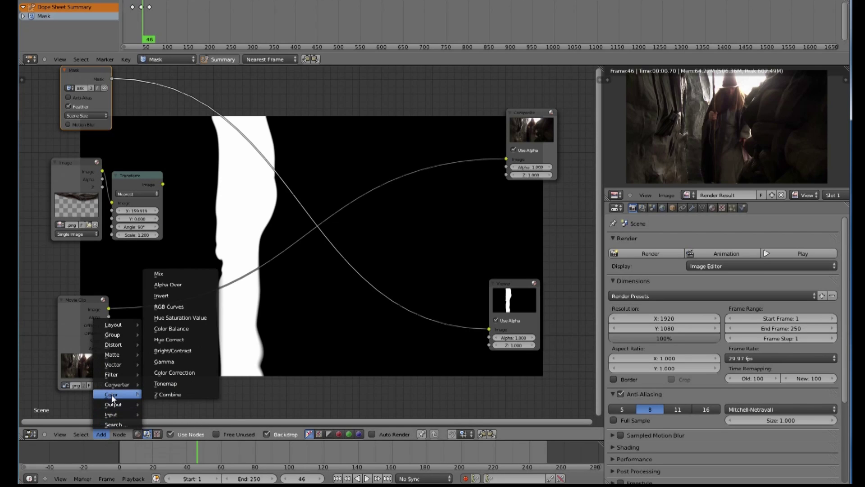
click(163, 272)
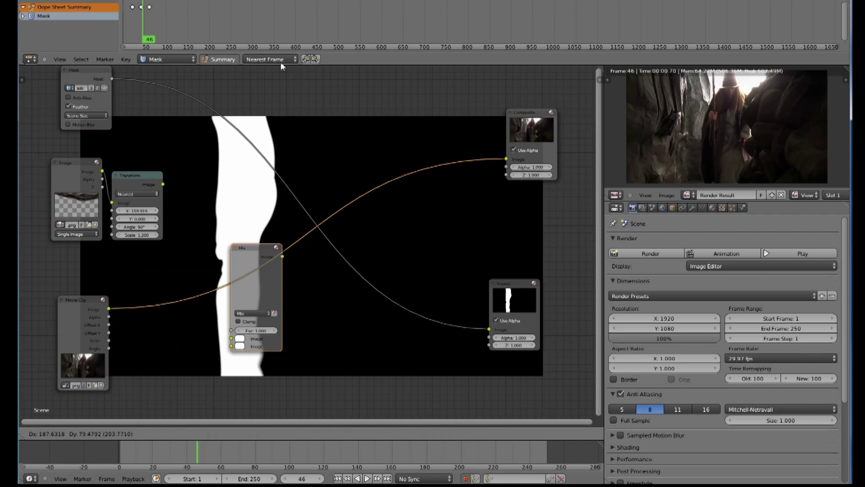
click(296, 156)
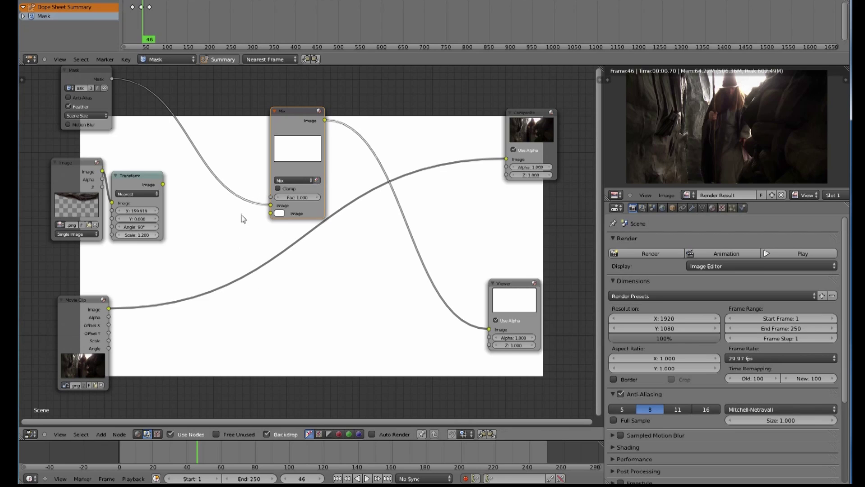
drag(271, 205, 288, 180)
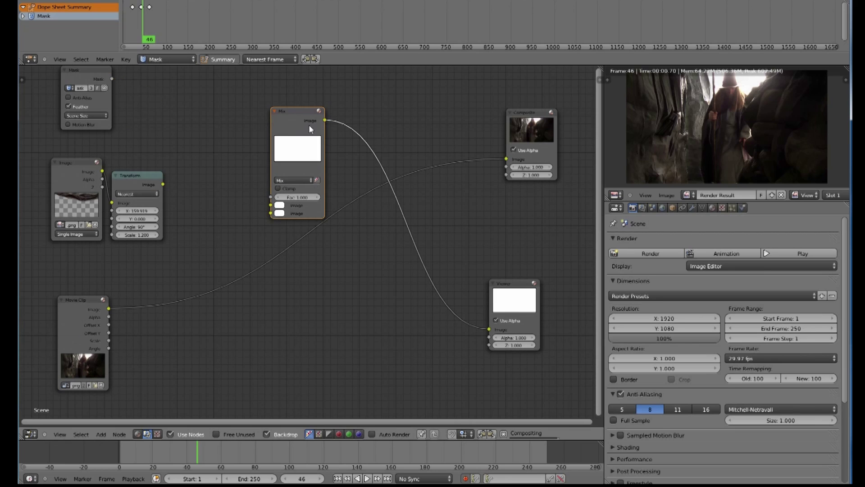
drag(325, 121, 489, 329)
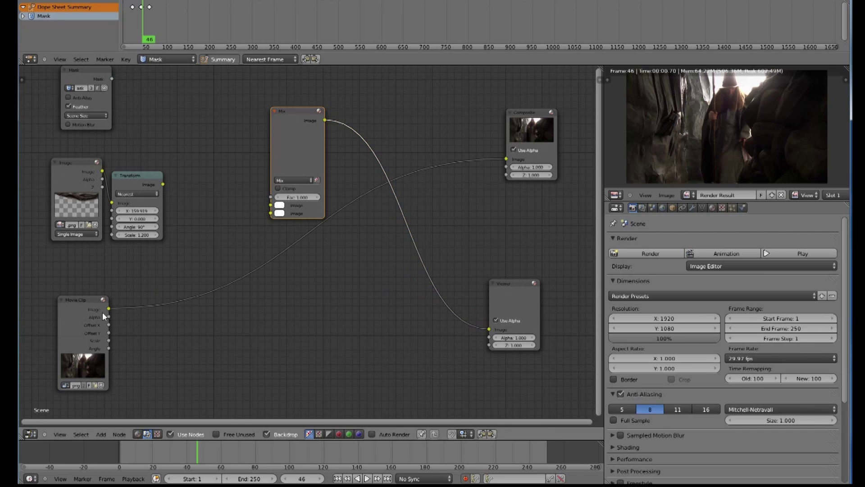
Connect the Movie Clip footage and transformed rock image to the Mix node's two Image inputs.
drag(107, 307, 270, 213)
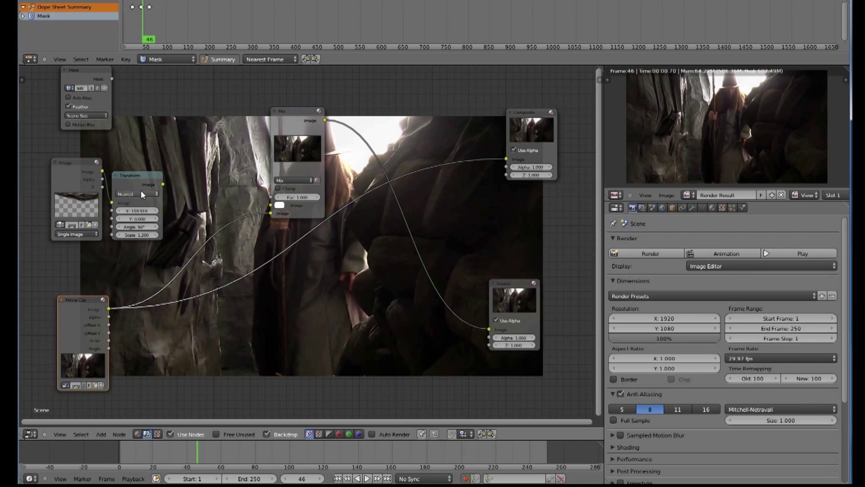
drag(162, 184, 275, 212)
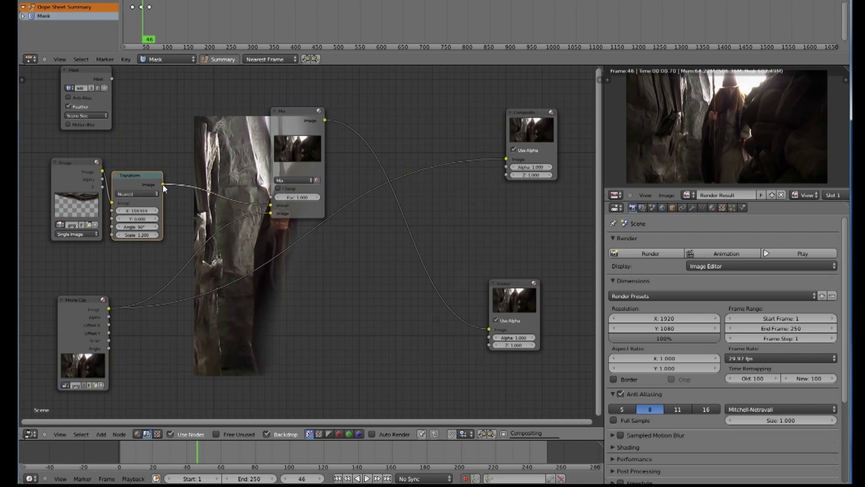
key(g)
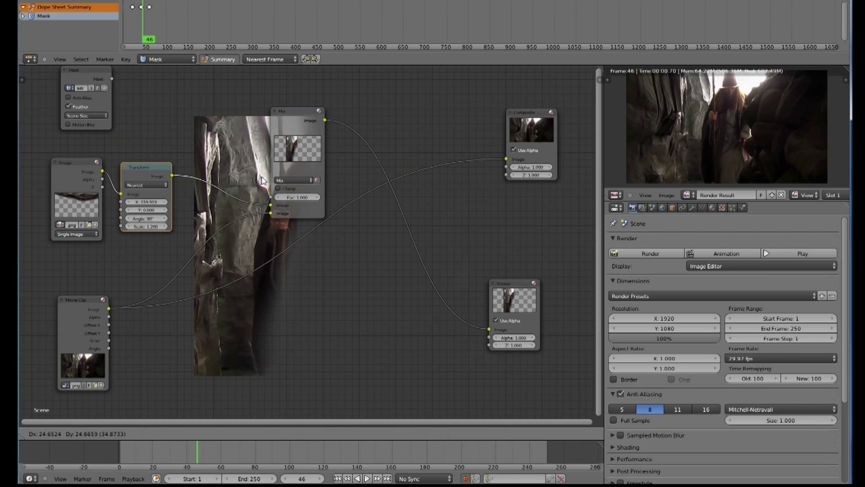
click(187, 177)
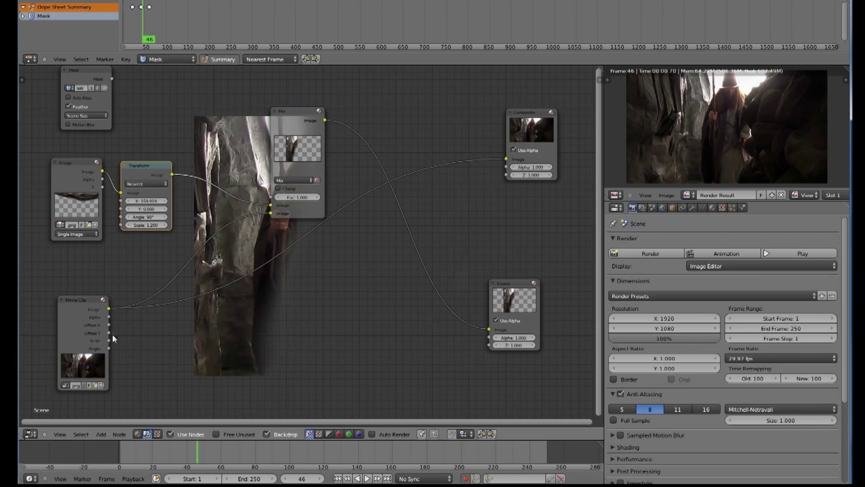
drag(272, 206, 271, 212)
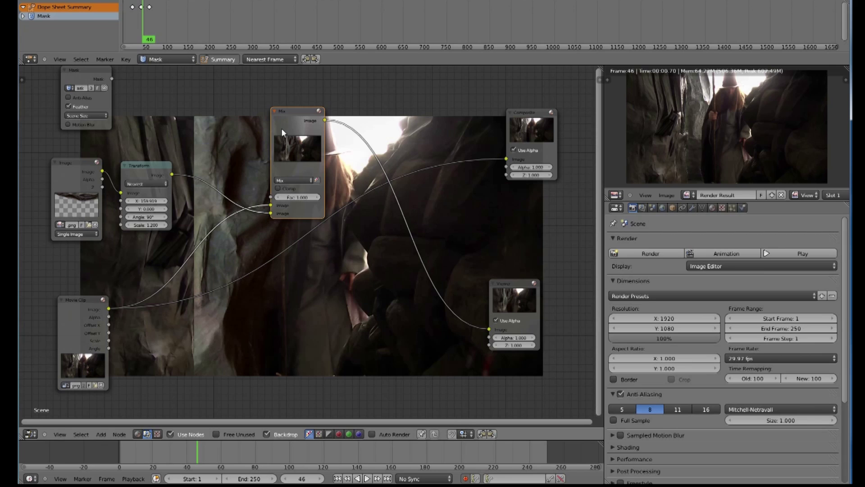
Move the Mix node right and collapse the Transform node, placing it down-left.
drag(295, 116, 390, 99)
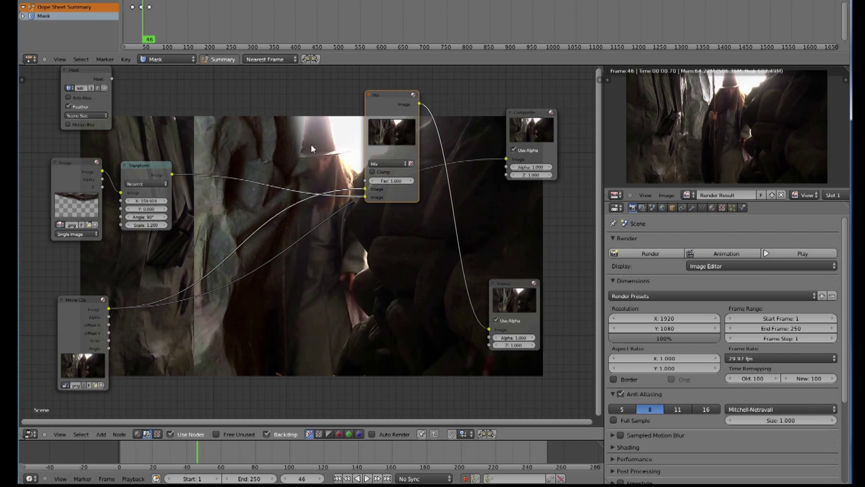
click(123, 166)
drag(142, 161, 130, 192)
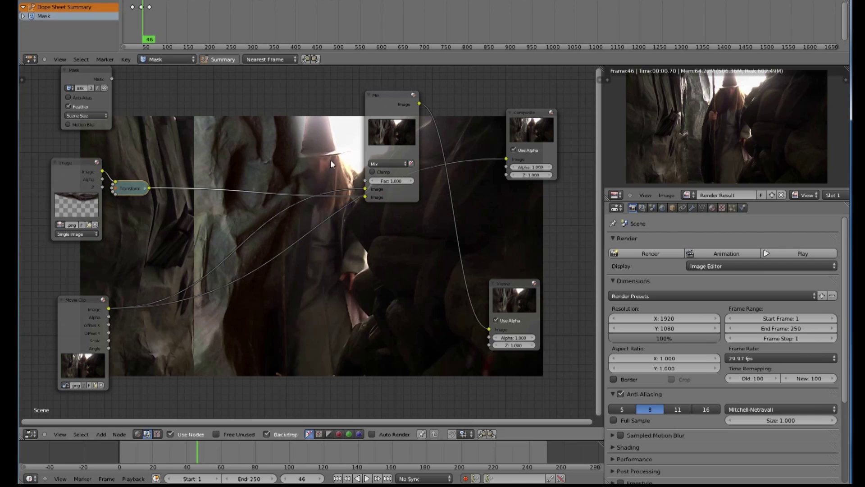
Set the Mix node's Fac value to 0.5.
click(391, 180)
text(0)
key(Return)
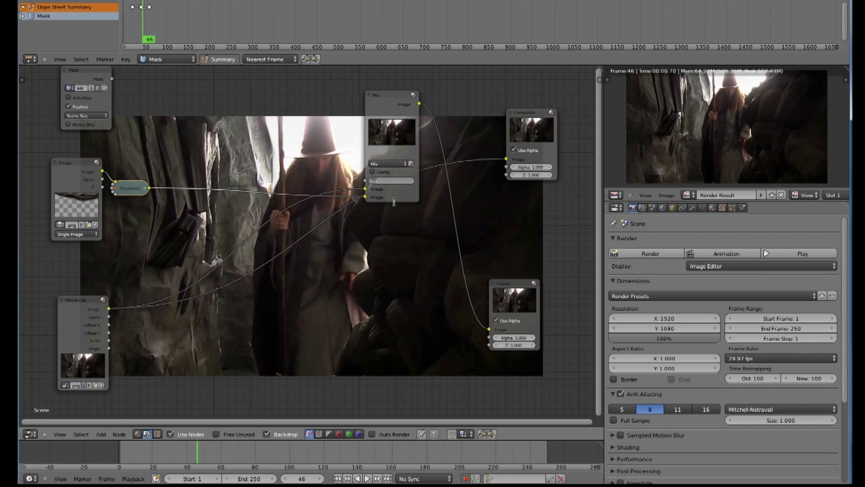
text(5)
key(Return)
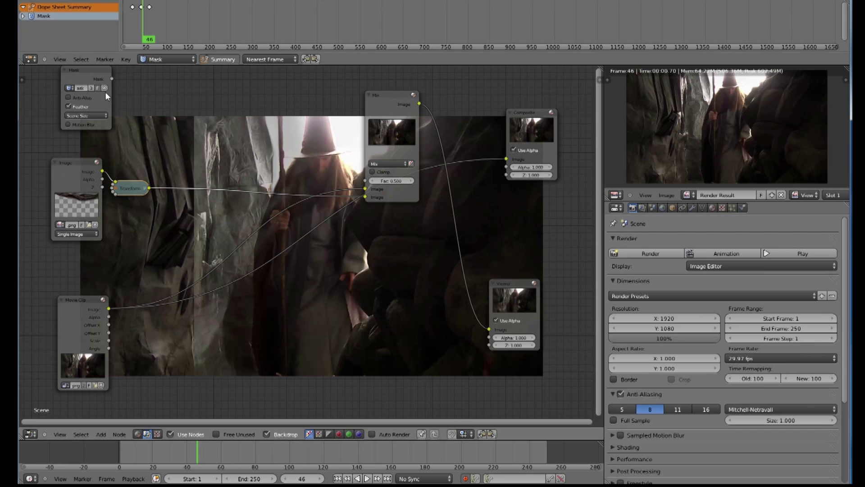
Try the Mask on the Mix Fac, remove that link, and move the Mix node near the inputs.
drag(112, 79, 366, 181)
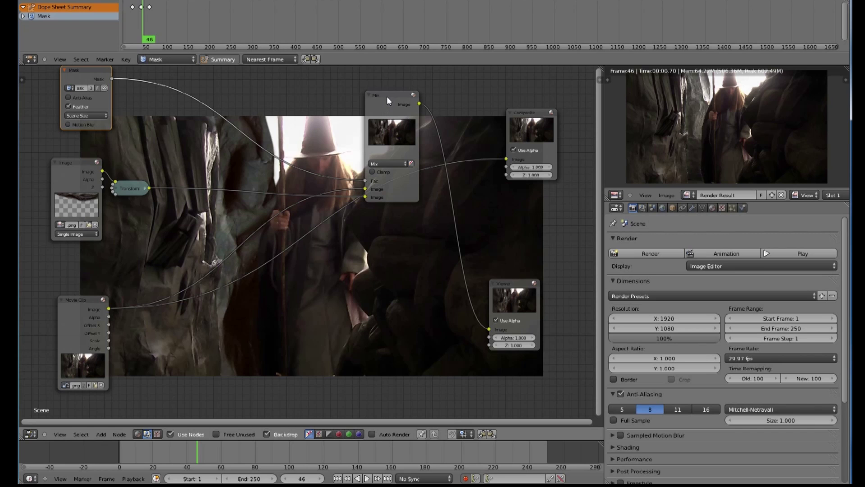
drag(386, 96, 507, 161)
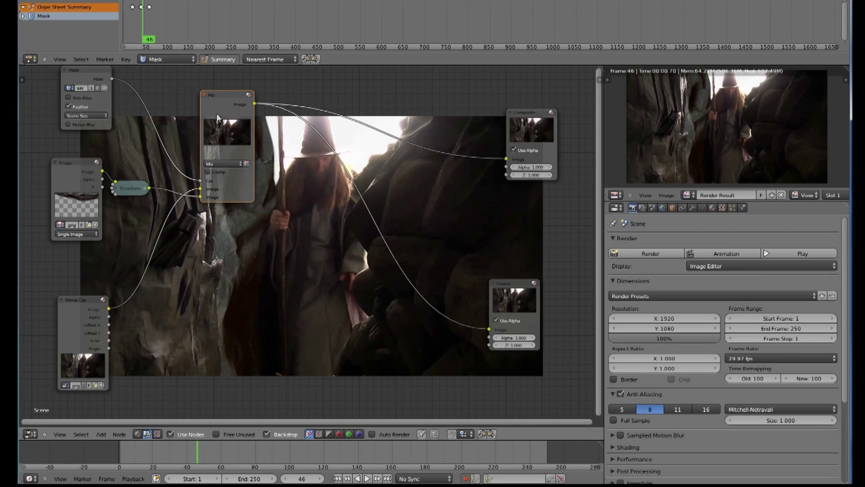
drag(200, 181, 177, 139)
drag(214, 188, 210, 176)
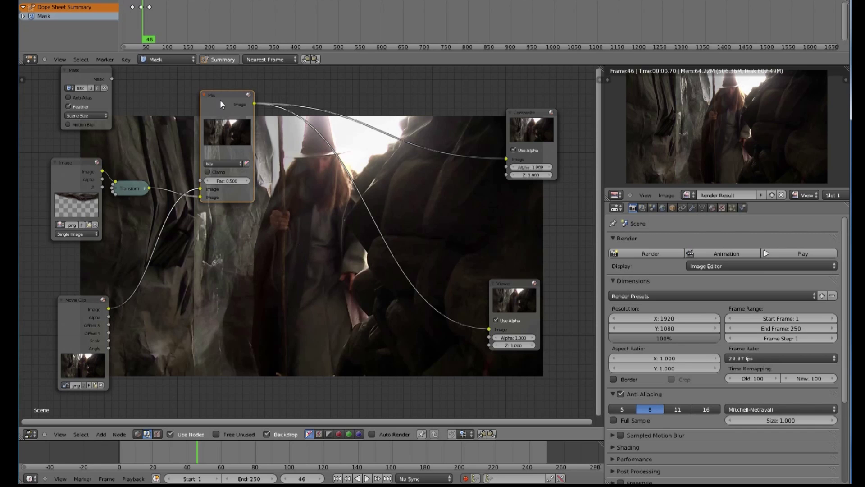
drag(219, 94, 186, 118)
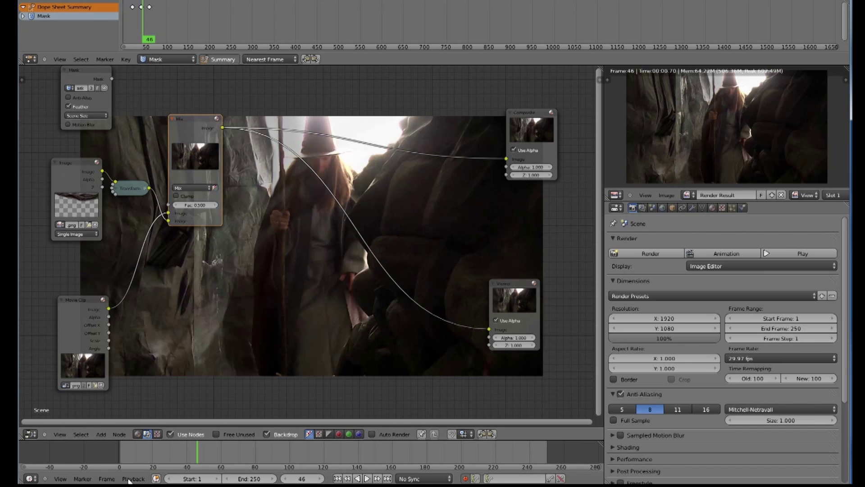
Insert a second Mix node into the Viewer link, placed to the right and feeding the Composite.
click(101, 434)
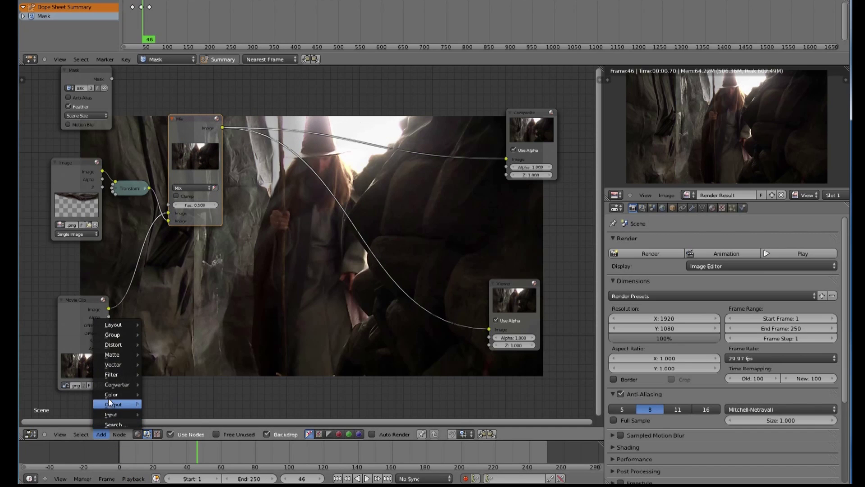
mouse_move(109, 393)
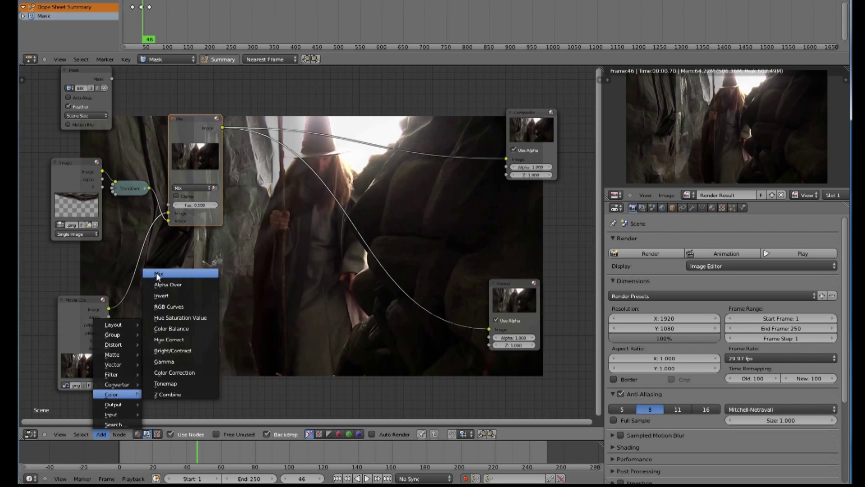
key(Return)
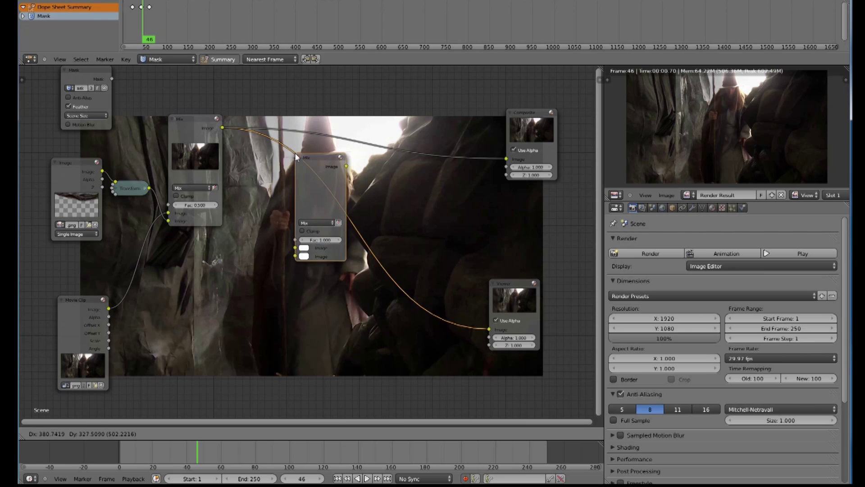
click(295, 153)
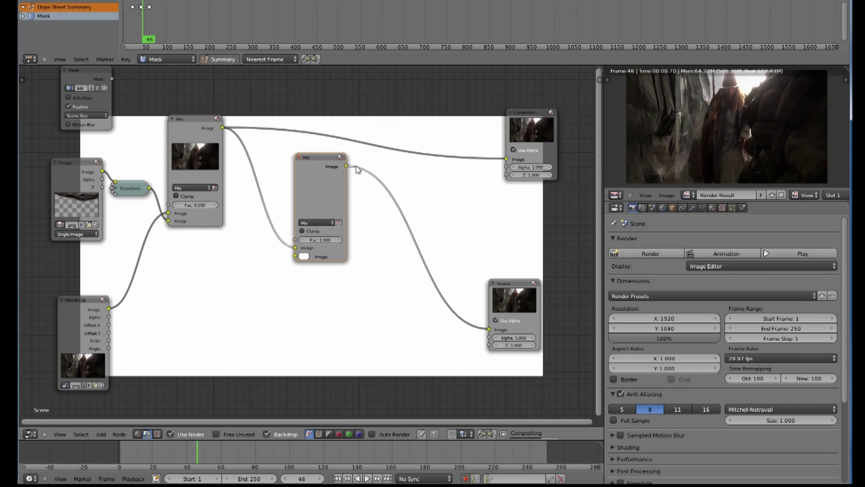
key(g)
click(384, 169)
drag(383, 166, 507, 158)
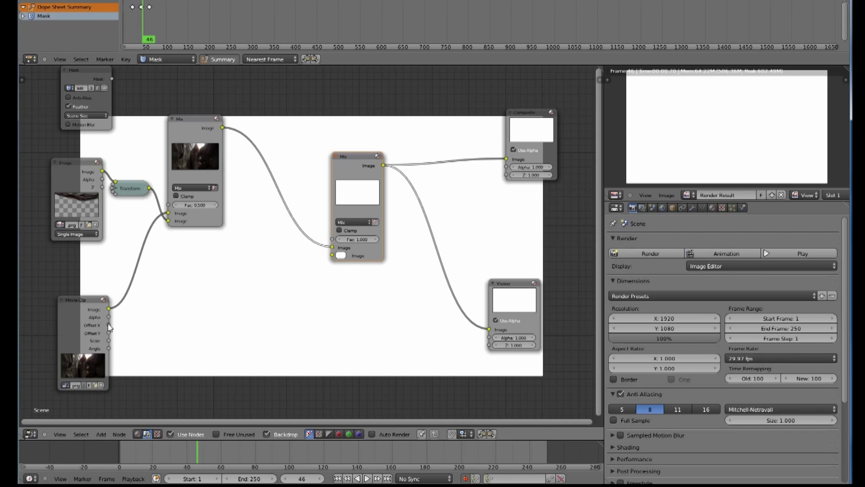
Feed the Movie Clip into the second Mix node's first input and the Mask into its Fac.
drag(108, 309, 334, 248)
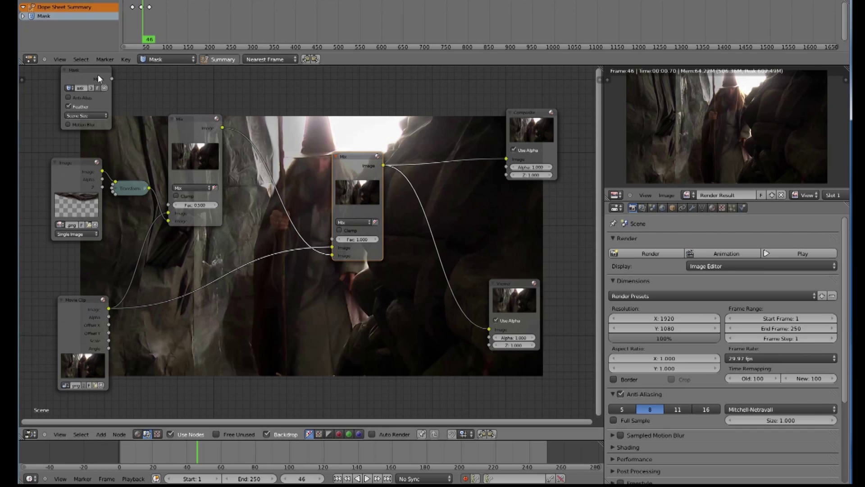
drag(112, 79, 336, 237)
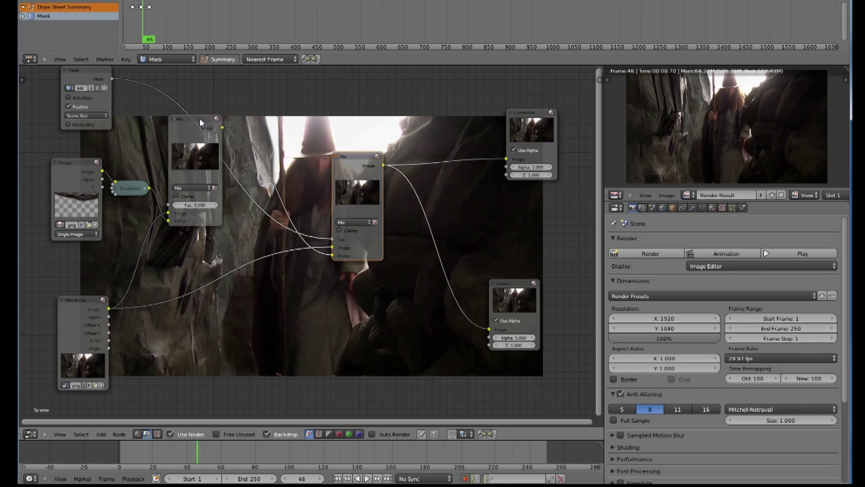
mouse_move(199, 118)
mouse_down()
mouse_move(184, 172)
mouse_move(182, 116)
mouse_up()
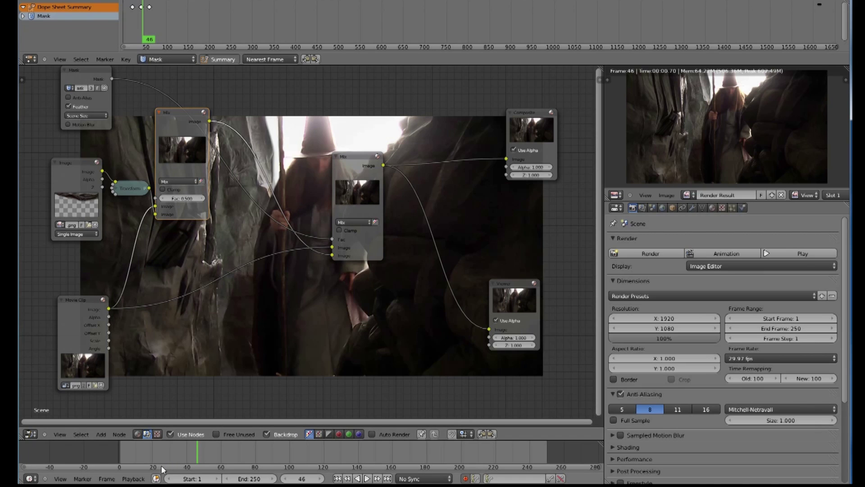
At frame 8, set the first Mix node's Fac to 0 and keyframe it, then check frame 14.
click(131, 452)
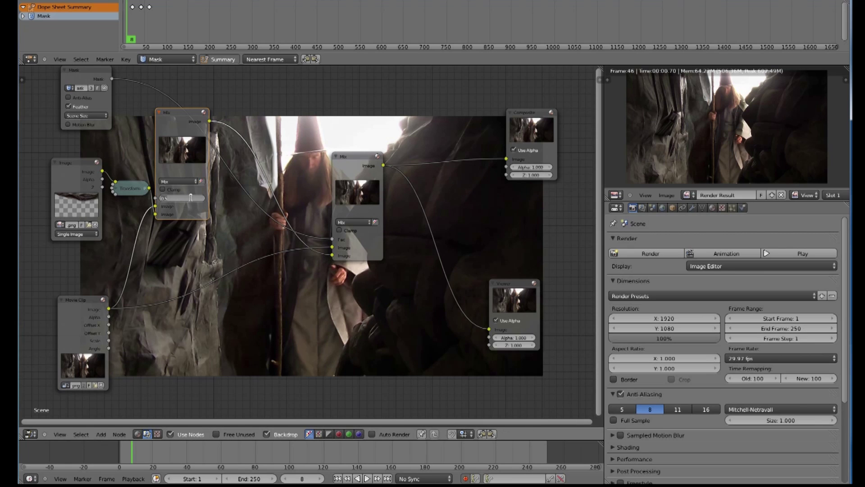
text(0)
key(Return)
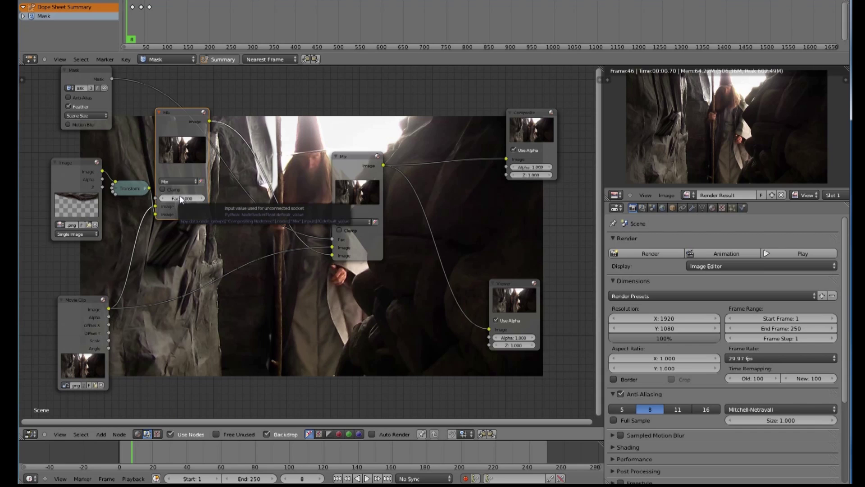
key(i)
click(142, 454)
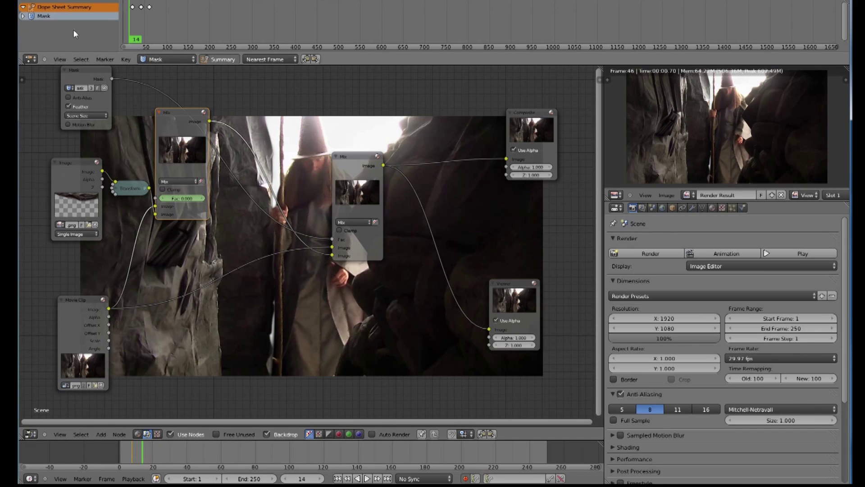
click(193, 60)
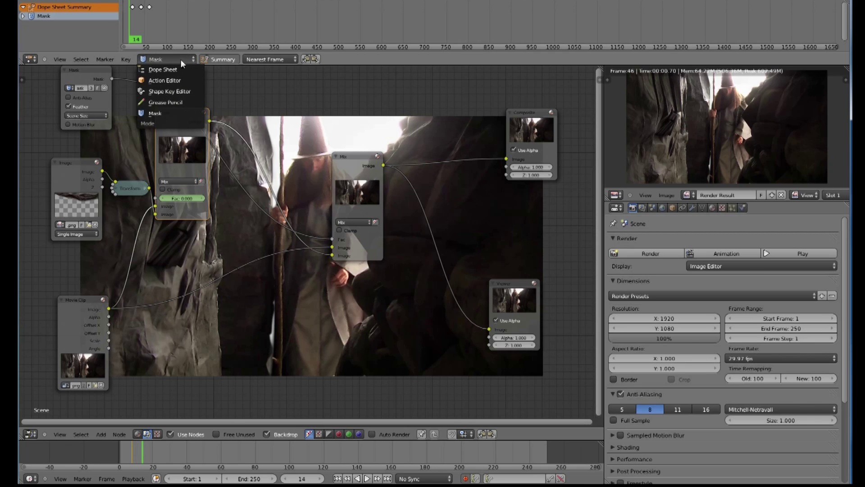
Switch the Dope Sheet to Dope Sheet mode and inspect the compositing channels at frame 8.
click(167, 69)
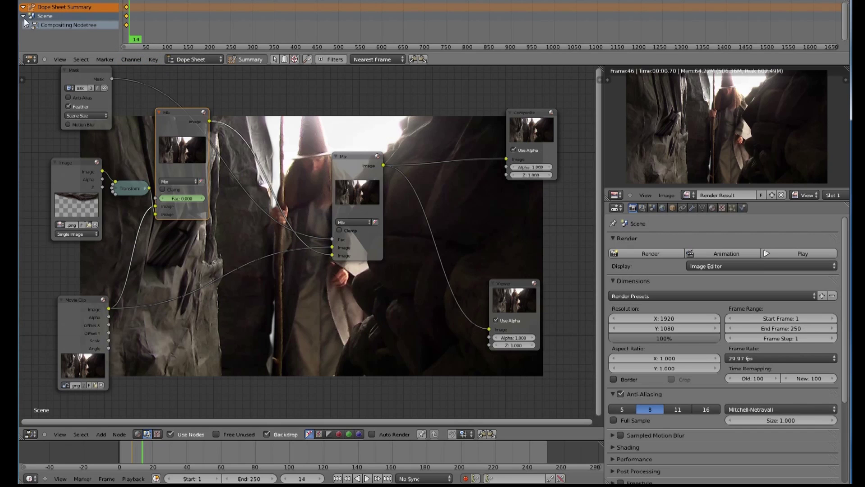
click(131, 449)
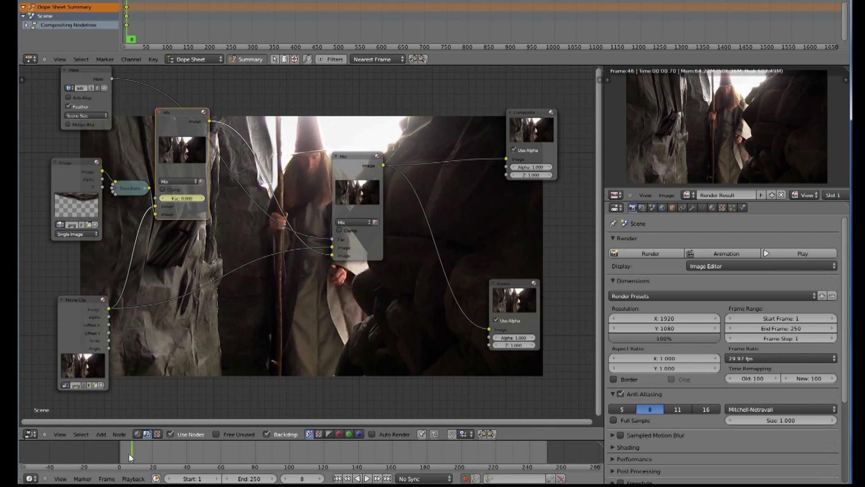
click(25, 25)
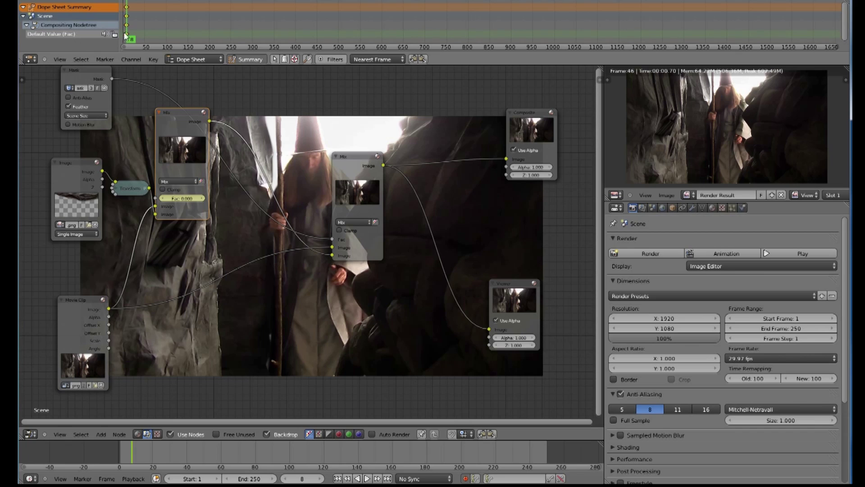
click(27, 24)
click(24, 16)
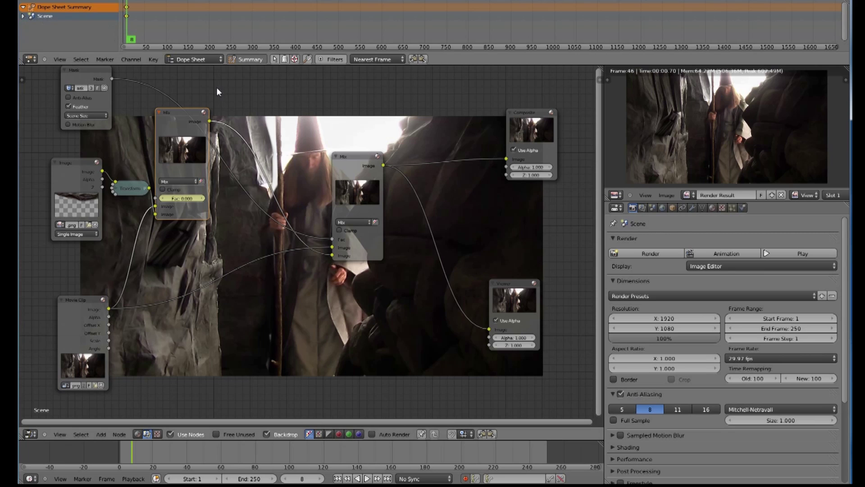
At frame 40 set the Mix Fac to 0.7 as a second keyframe, then step back through keyframes.
click(187, 456)
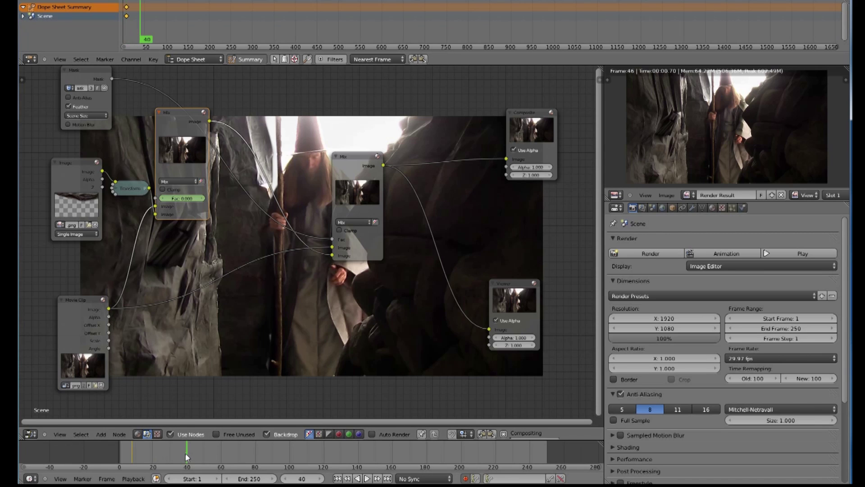
click(185, 198)
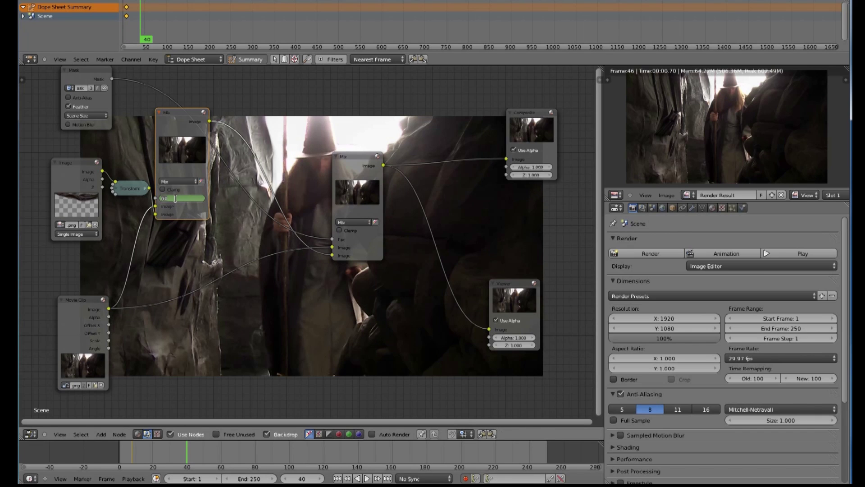
key(BackSpace)
text(.7)
key(Return)
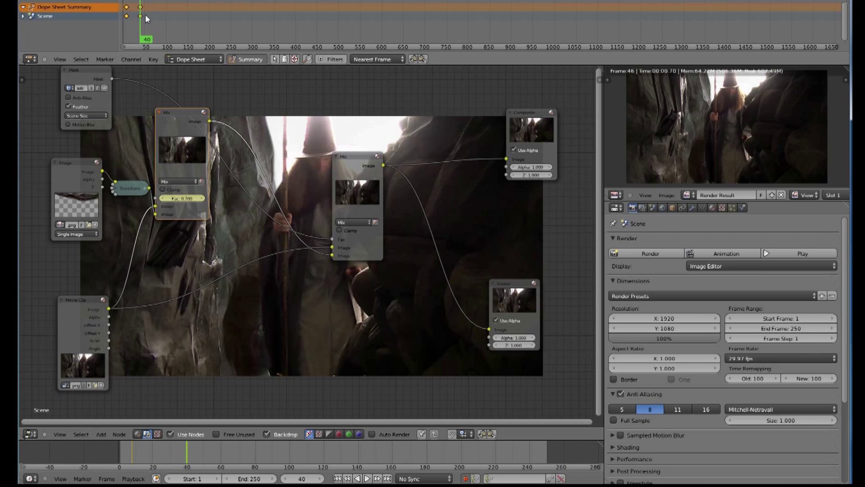
click(194, 452)
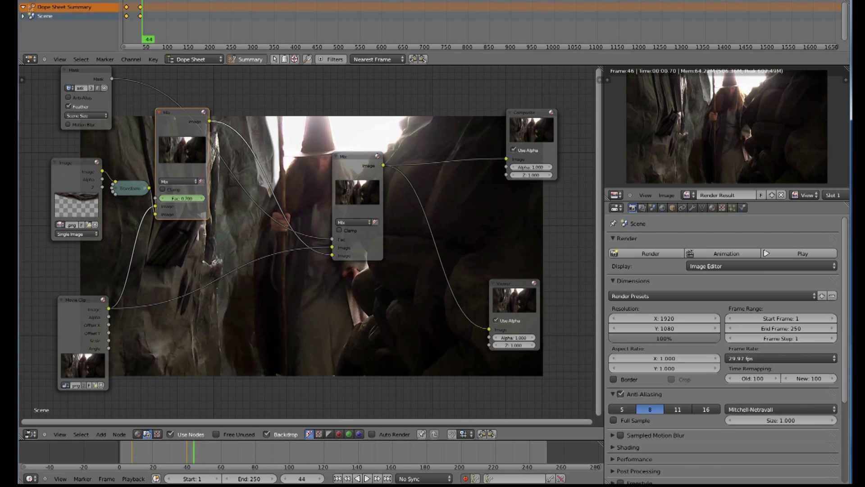
click(348, 479)
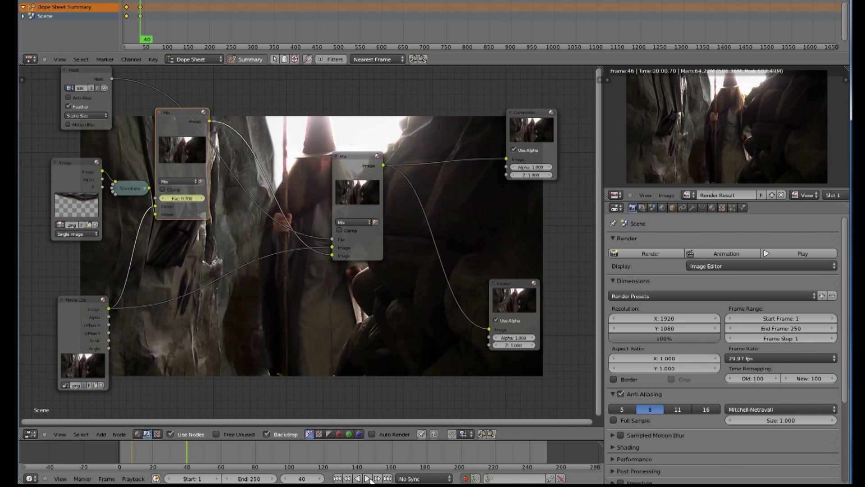
click(348, 479)
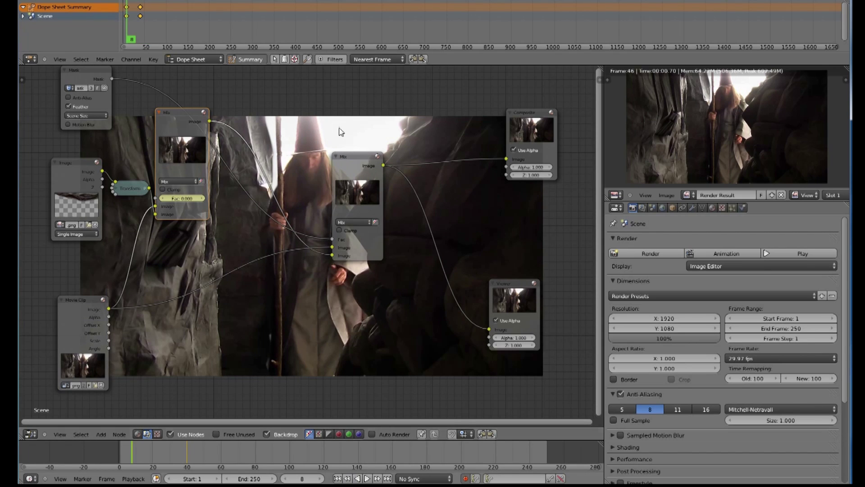
Play the fade-in, then move the Mask node above the Mix nodes and the first Mix left.
key(alt+a)
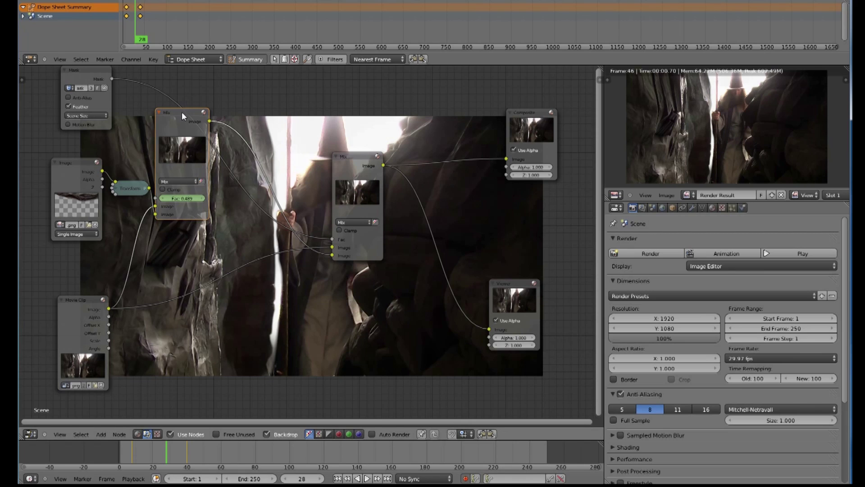
drag(182, 113, 223, 156)
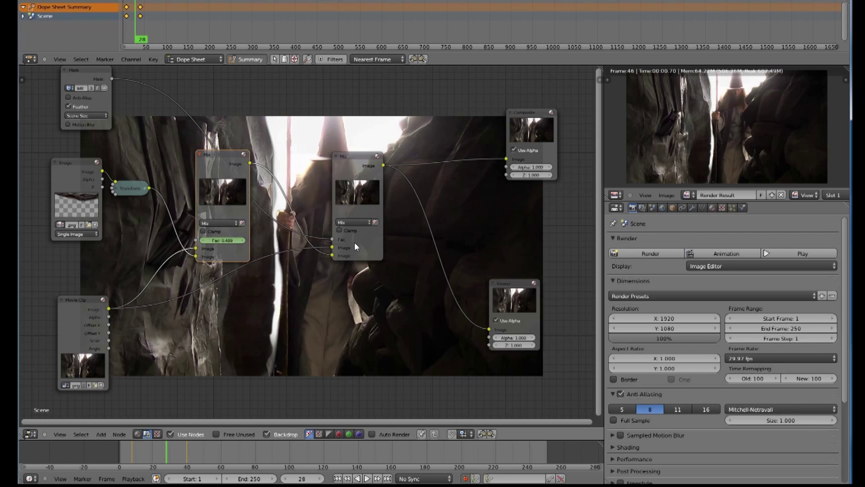
drag(89, 86, 292, 112)
drag(226, 156, 190, 152)
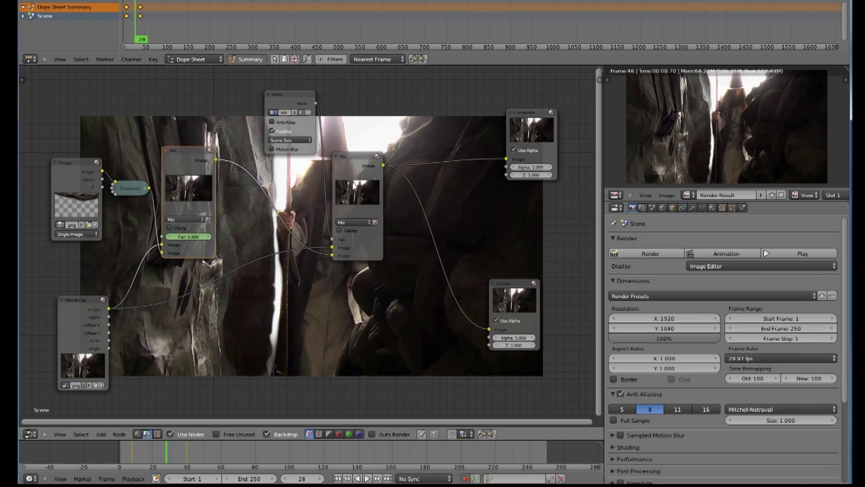
Delete the second Mix node, unlink Movie Clip and Transform from the first Mix, and move the Mask left.
click(362, 161)
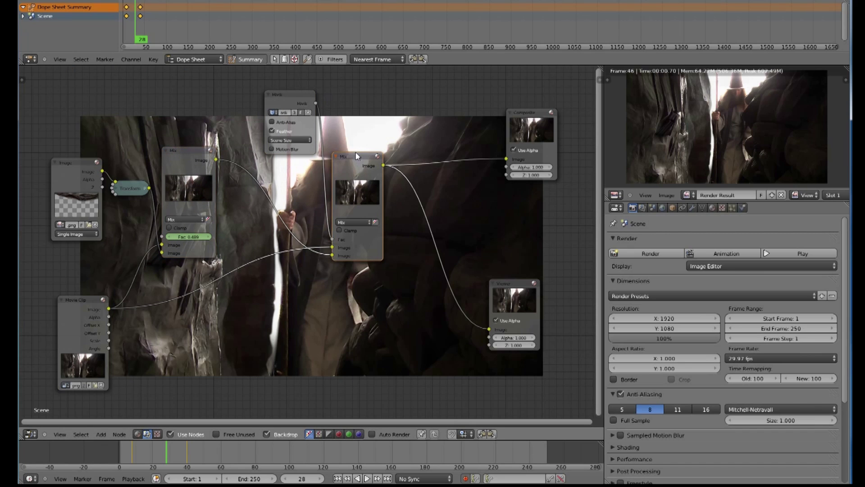
key(x)
drag(193, 187, 225, 210)
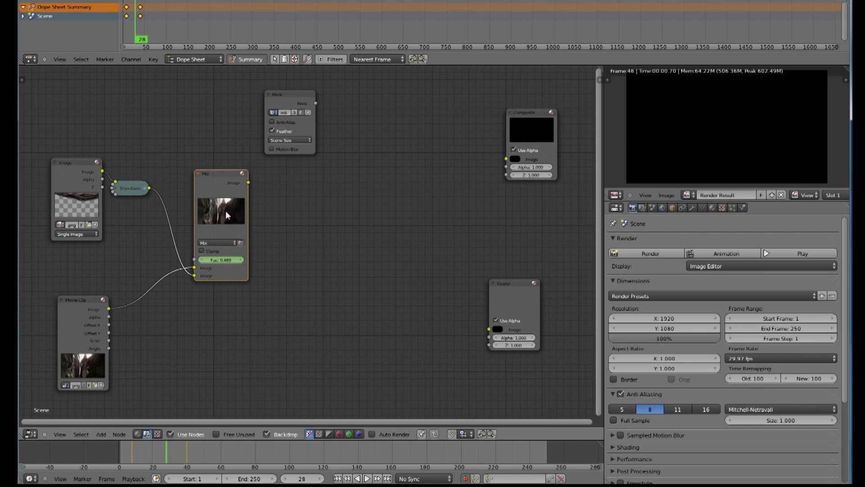
mouse_move(191, 269)
mouse_down()
mouse_move(184, 278)
mouse_move(192, 275)
mouse_up()
drag(216, 194, 362, 206)
drag(295, 95, 491, 329)
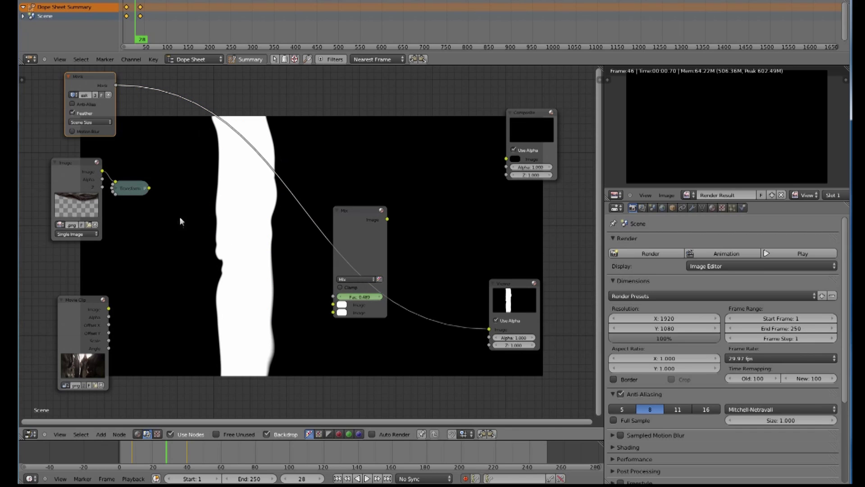
Add a Converter > Set Alpha node and place it near the Mask node.
click(98, 435)
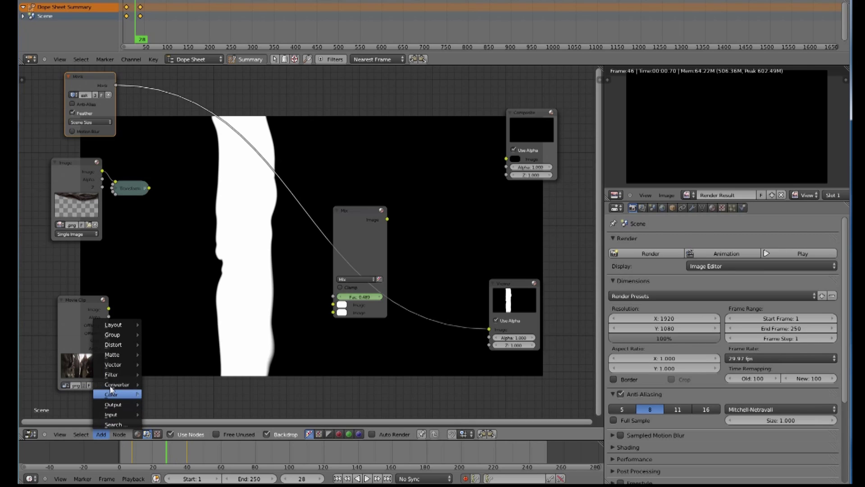
mouse_move(111, 384)
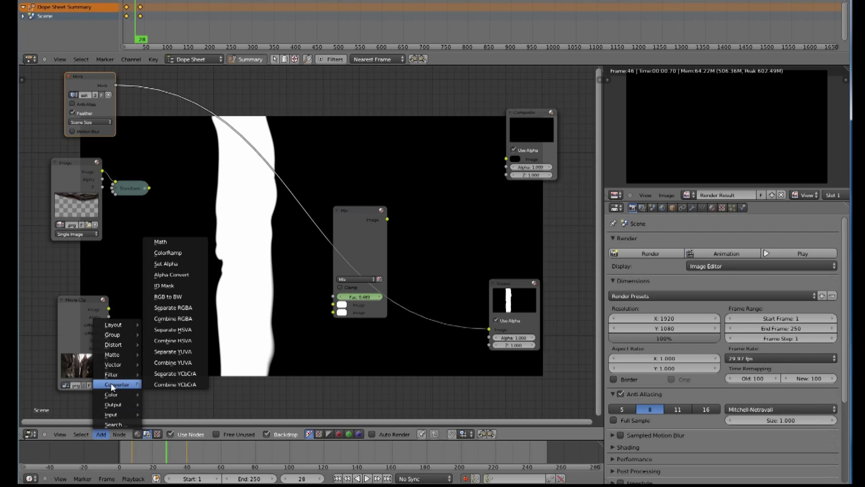
click(164, 263)
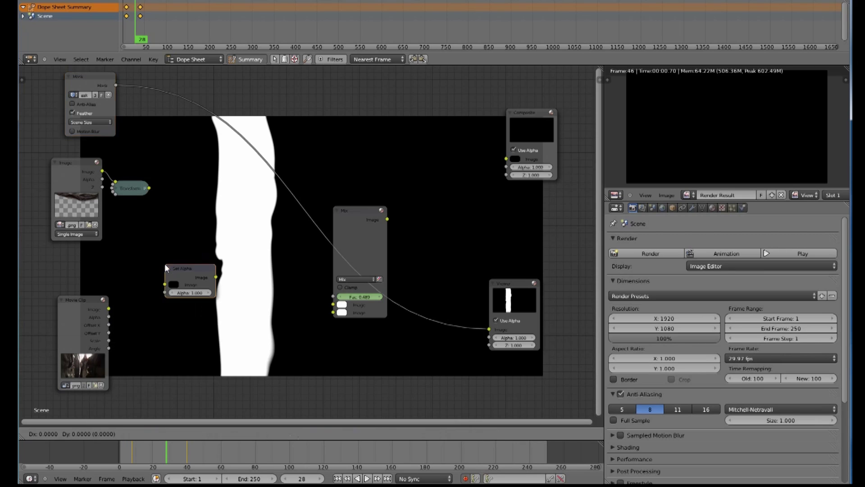
click(188, 268)
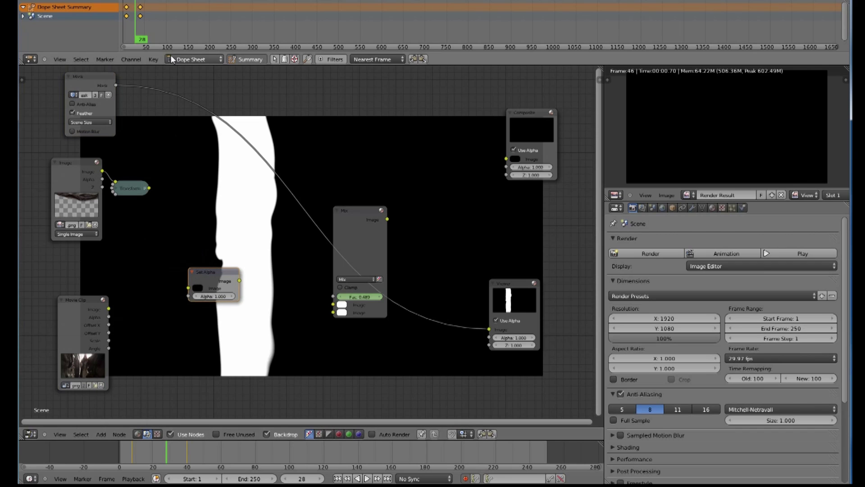
drag(204, 217, 192, 129)
Wire Mask into Set Alpha's Alpha, the transformed rock texture into its Image, and its output to the Viewer.
drag(115, 85, 167, 155)
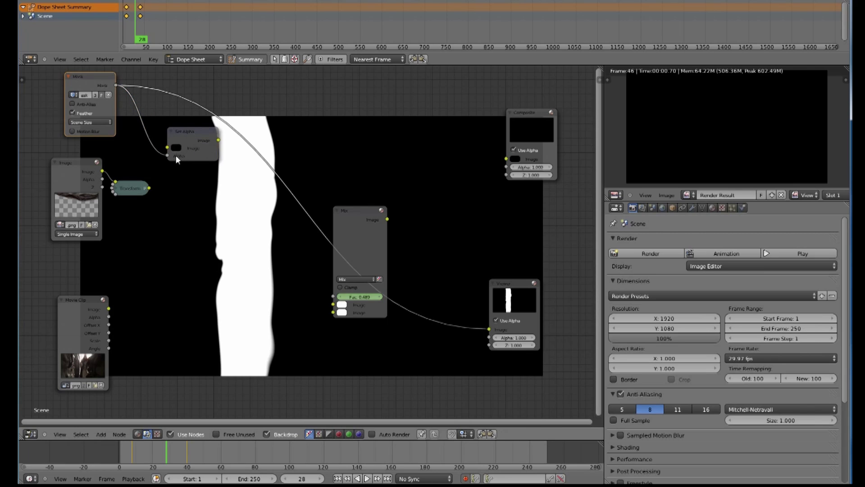
drag(216, 141, 488, 326)
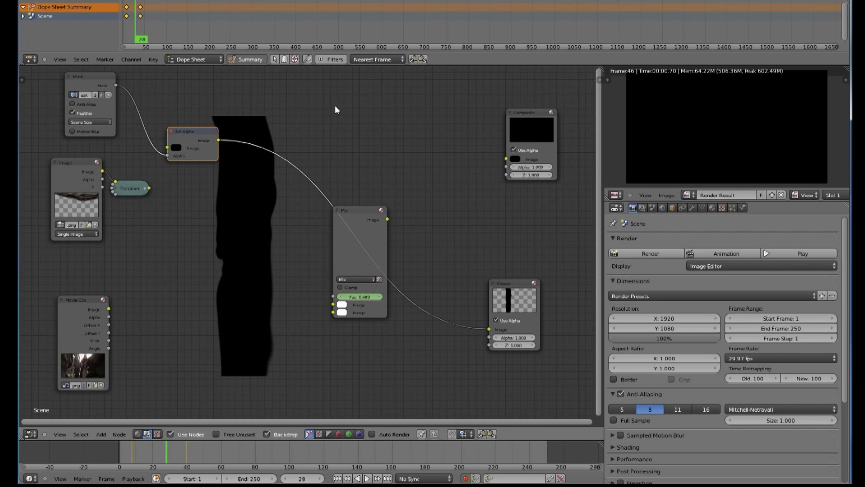
drag(199, 131, 176, 101)
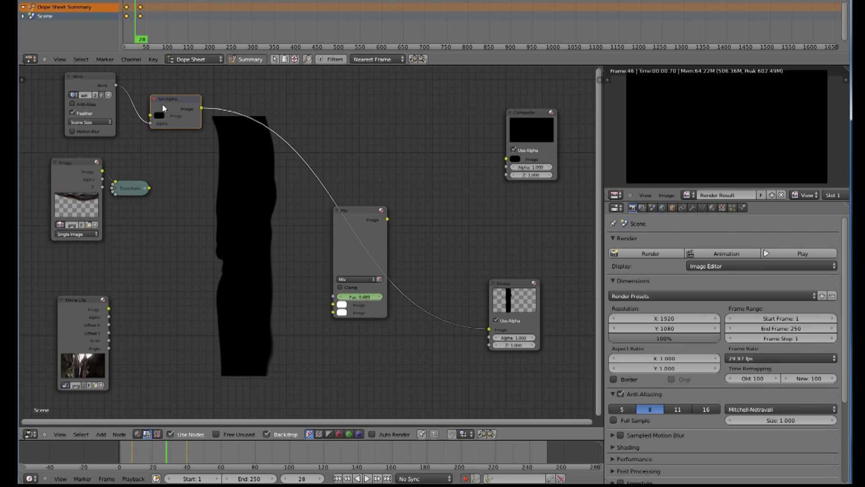
drag(155, 114, 176, 100)
drag(149, 188, 170, 102)
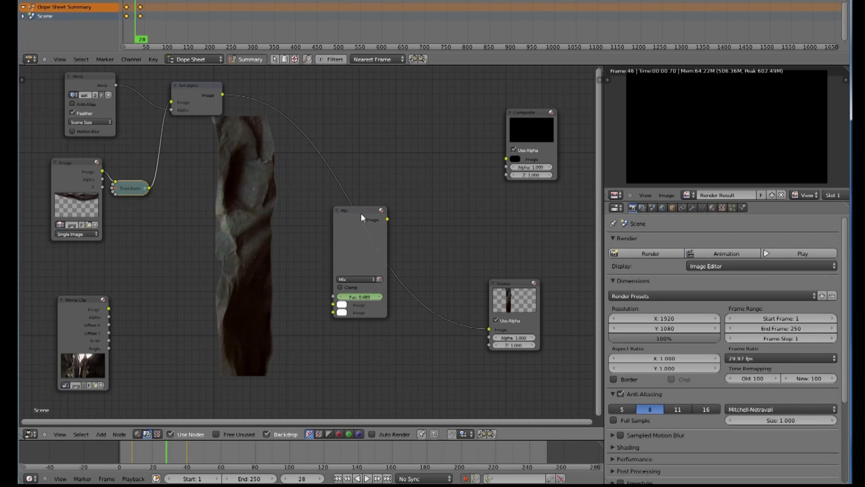
Insert the Mix node after Set Alpha on its second Image socket, with Movie Clip on the first.
drag(361, 213, 355, 134)
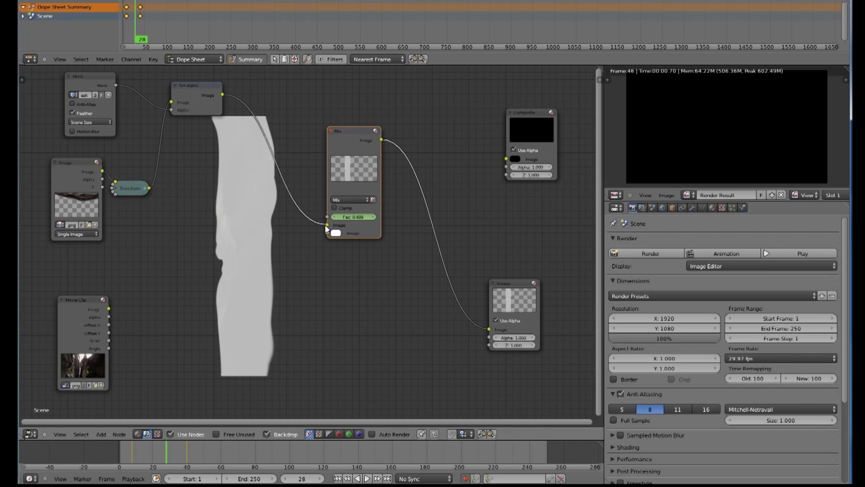
drag(325, 226, 326, 232)
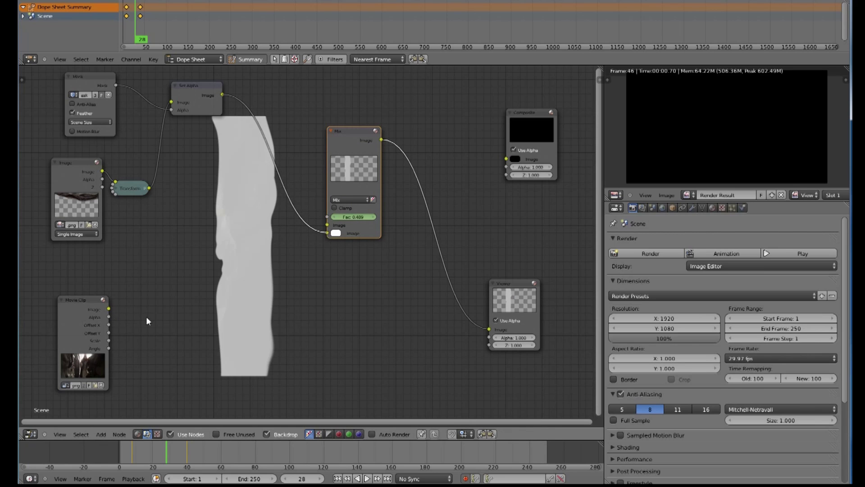
drag(109, 309, 329, 225)
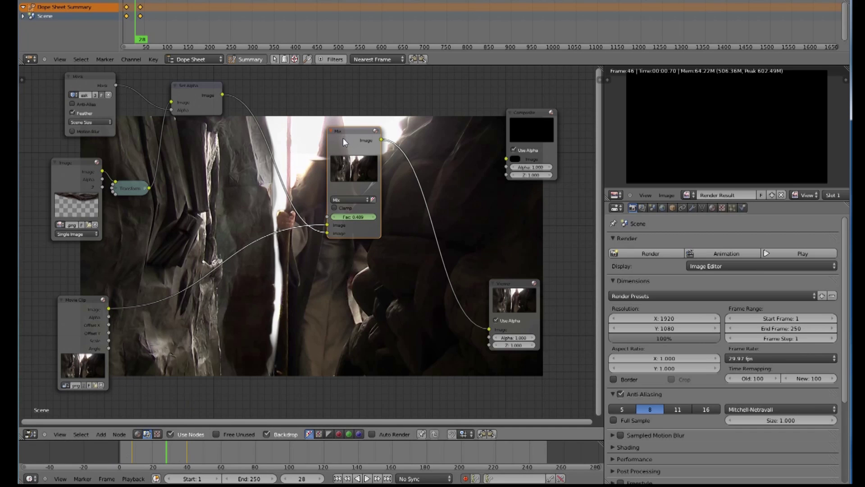
Scrub the timeline from frame 12 to 31 to watch the Mix Fac rise.
click(139, 452)
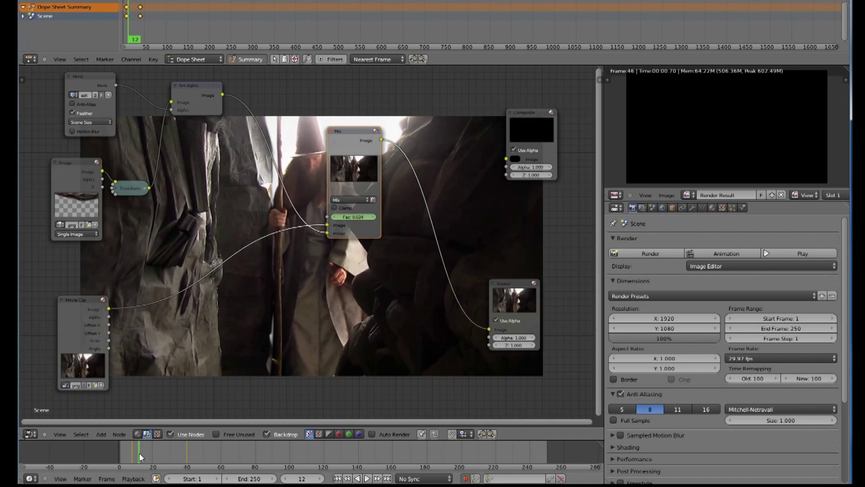
click(144, 454)
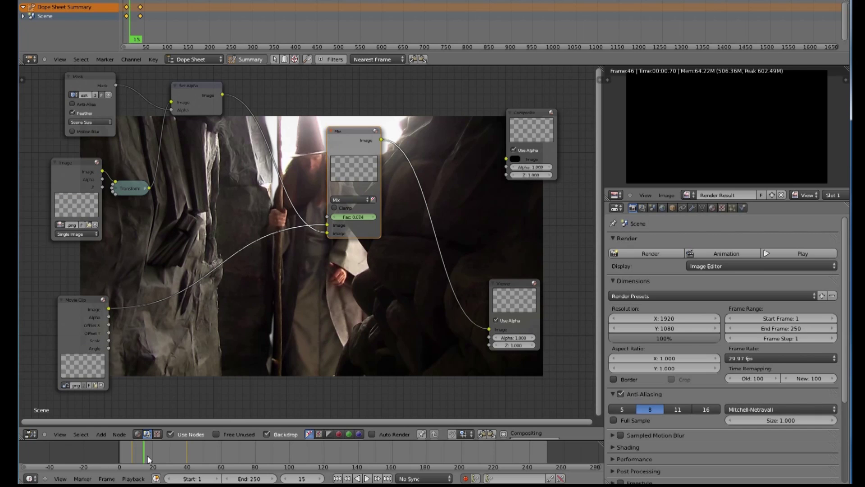
drag(147, 455, 163, 463)
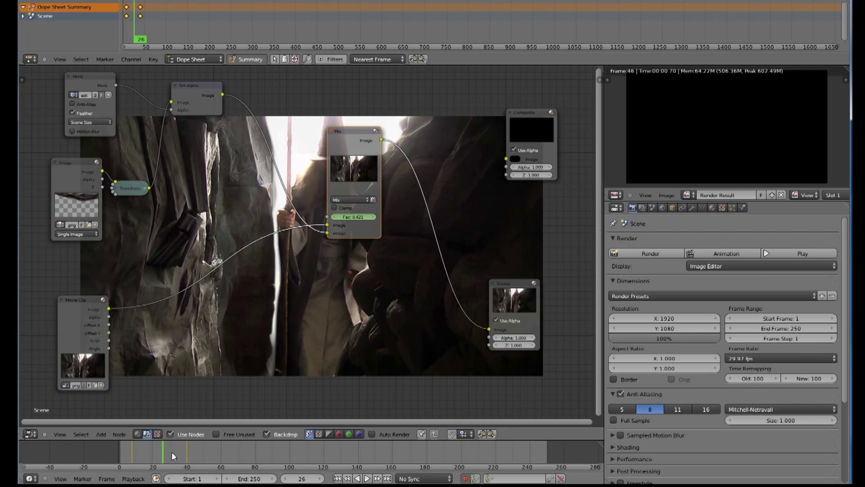
drag(175, 455, 187, 455)
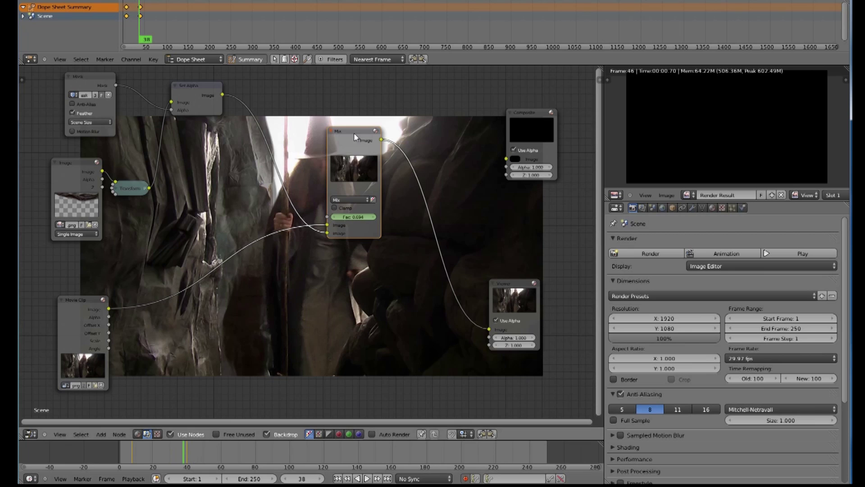
Move the Mix and Set Alpha nodes higher in the compositing tree.
drag(352, 131, 329, 111)
drag(192, 87, 198, 97)
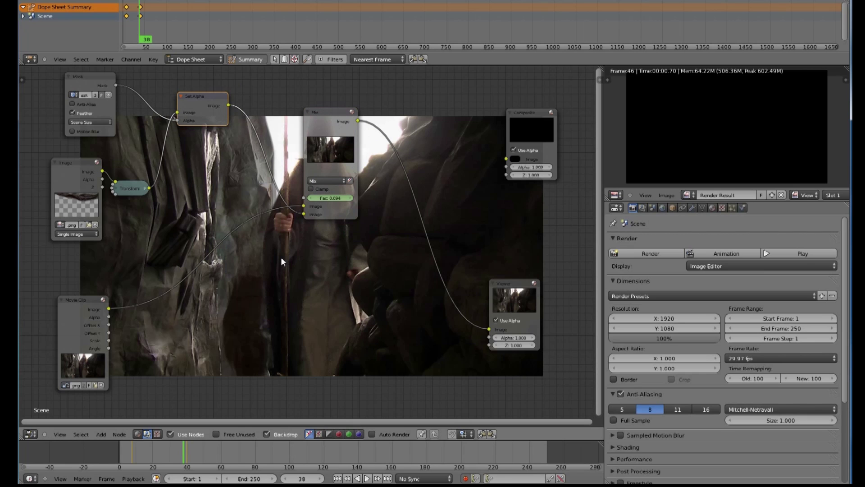
drag(321, 115, 405, 80)
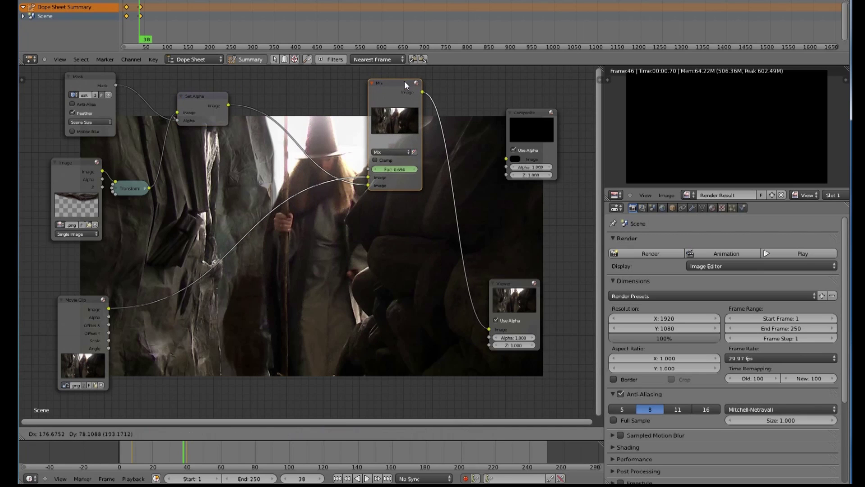
drag(210, 97, 191, 82)
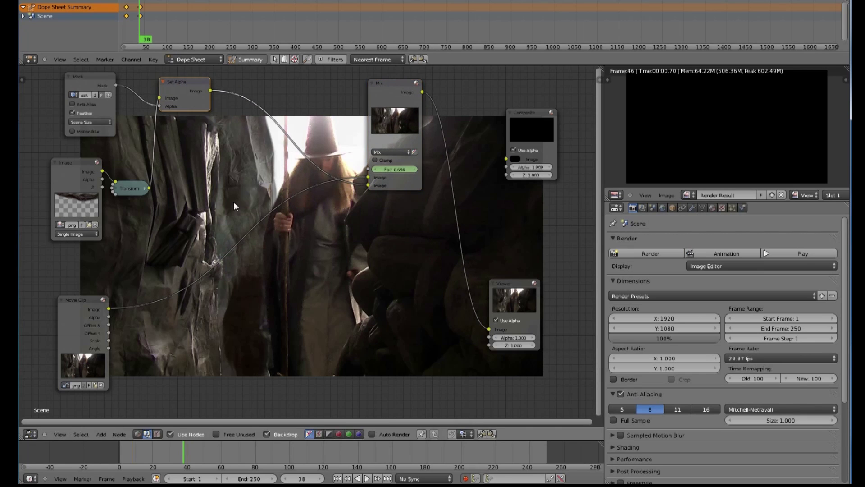